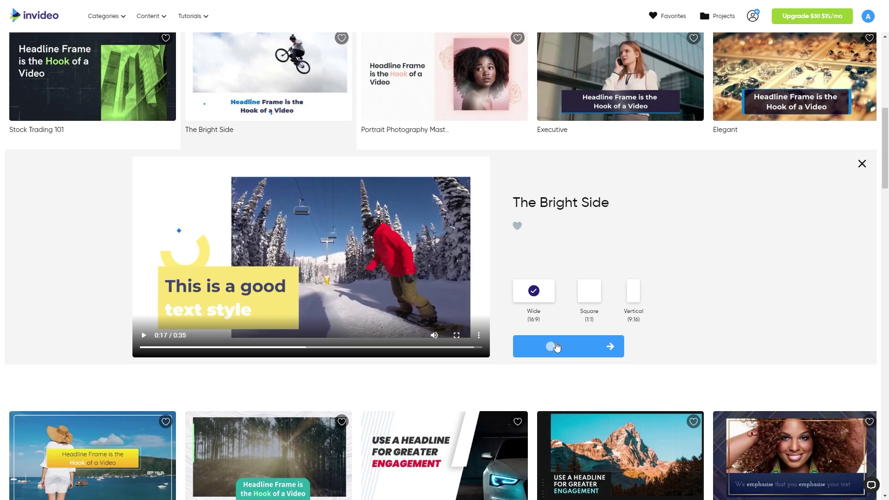
Start a wide (16:9) video from The Bright Side template with the headline "What Is Digital Marketing" and a story explaining digital marketing
{"action": "left_click", "coordinate": [556, 347]}
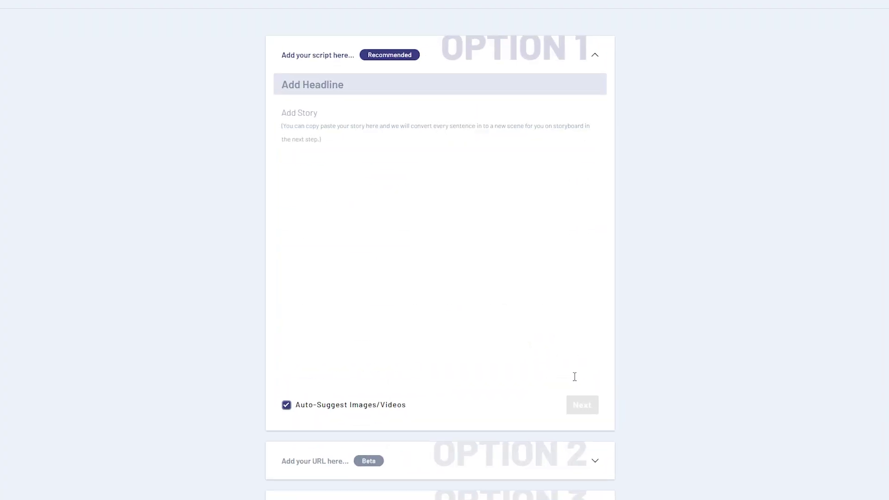
{"action": "type", "text": "What Is Digital Marketing"}
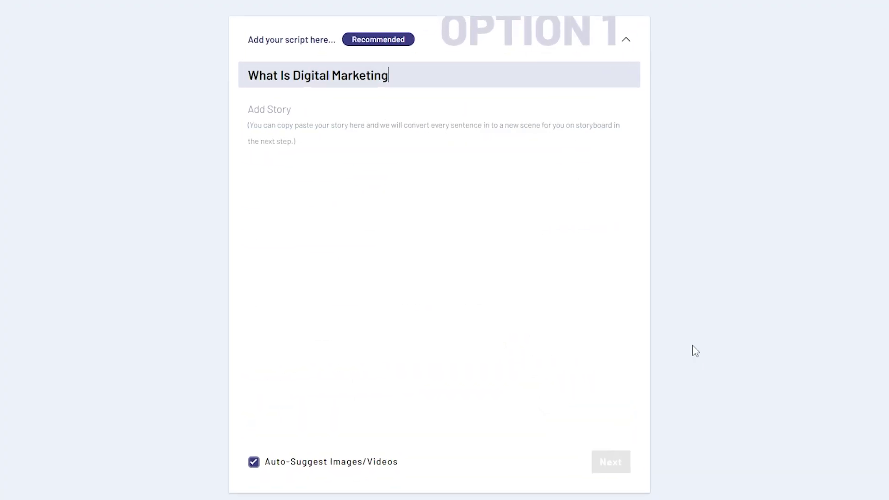
{"action": "left_click", "coordinate": [439, 181]}
{"action": "type", "text": "When you get down to it, digital marketing is simply marketing. It's how today's businesses are getting their message in front of their best prospects and customers. Rule #1 in marketing is to make the right offer at the right time at the right place. Today, your customers are hanging out on social media, staying updated on blogs, and searching online when they have a need. In many ways, digital marketing is no different than traditional marketing. But digital marketing has replaced most traditional marketing tactics because it's designed to reach today's consumers."}
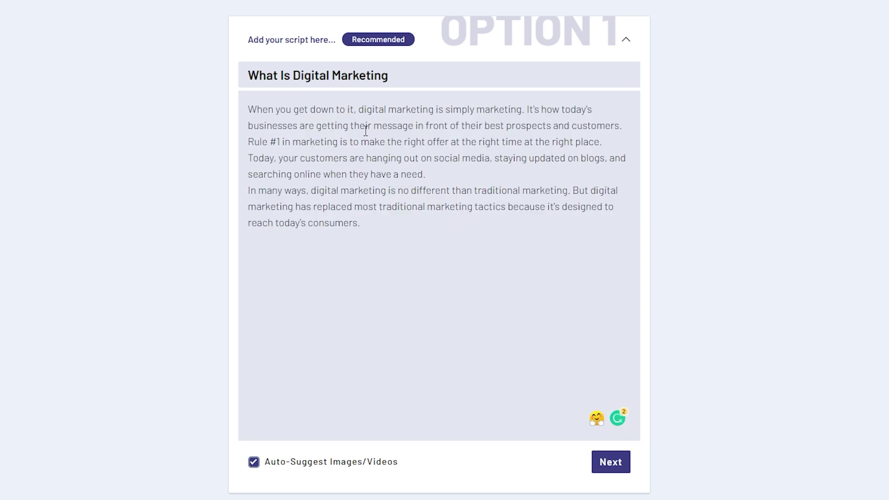
Put the story sentences starting "It's how today's businesses" and "But digital marketing" on their own lines and generate the storyboard
{"action": "left_click", "coordinate": [528, 109]}
{"action": "key", "text": "Return"}
{"action": "left_click", "coordinate": [573, 190]}
{"action": "key", "text": "Return"}
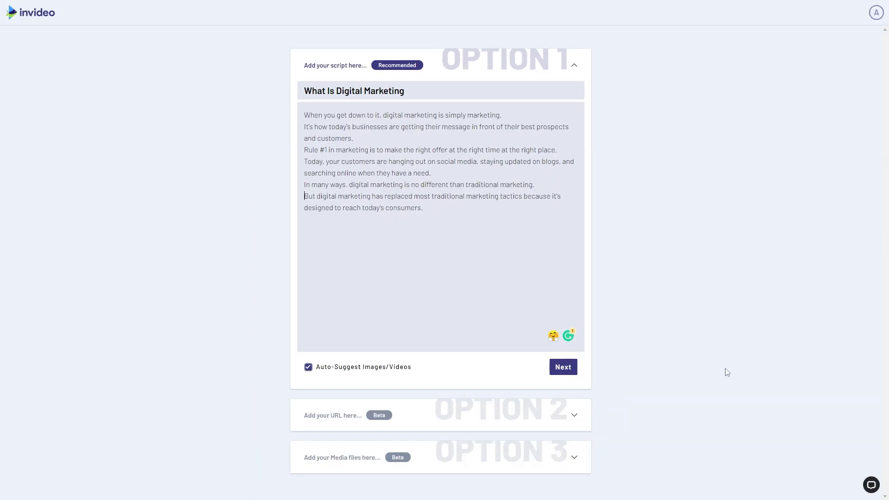
{"action": "left_click", "coordinate": [563, 368]}
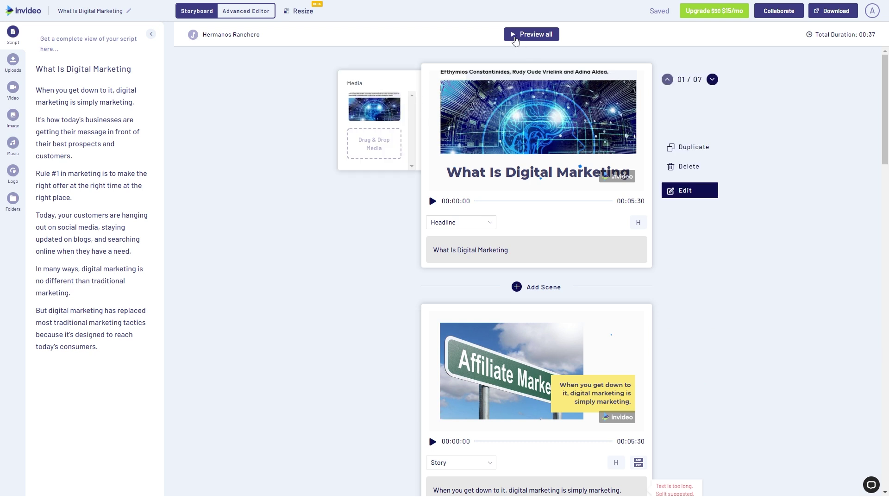
Preview the whole generated video and look through its storyboard scenes
{"action": "left_click", "coordinate": [516, 40]}
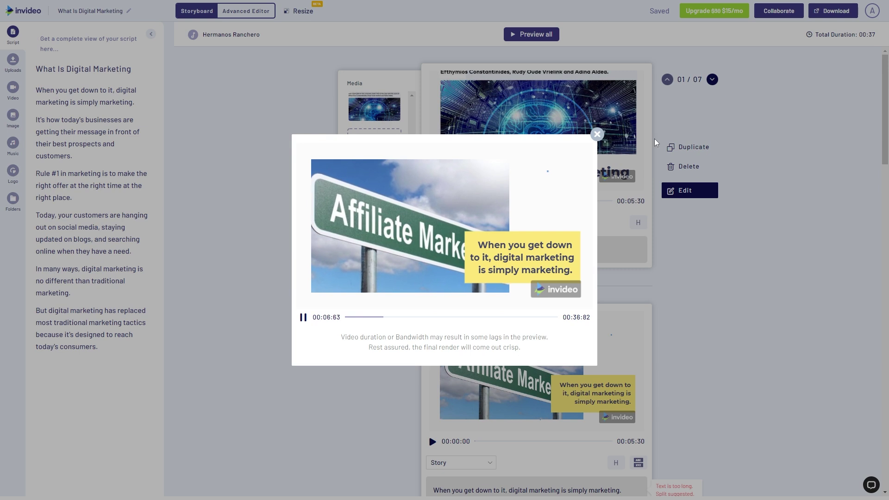
{"action": "left_click", "coordinate": [699, 232]}
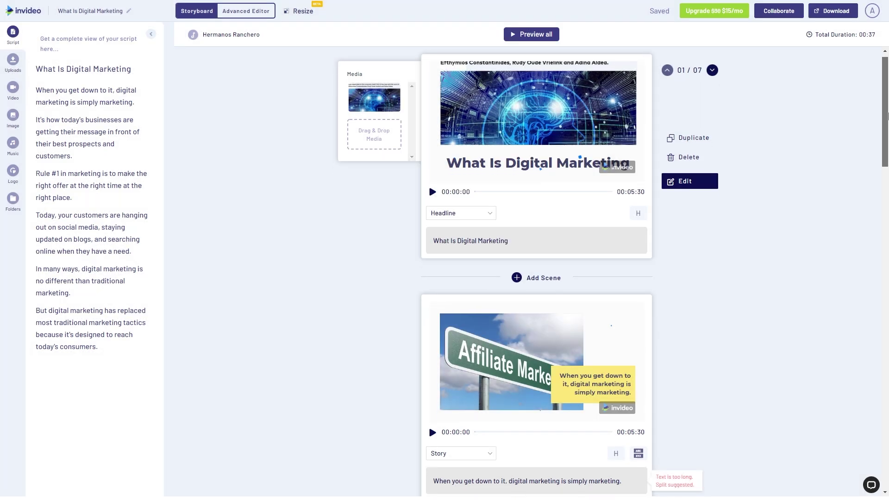
{"action": "left_click_drag", "start_coordinate": [888, 115], "coordinate": [887, 227]}
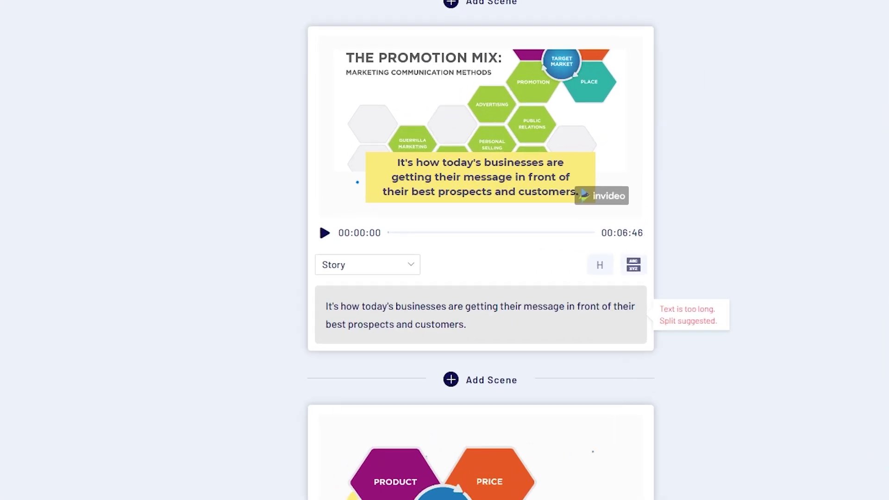
{"action": "mouse_move", "coordinate": [639, 135]}
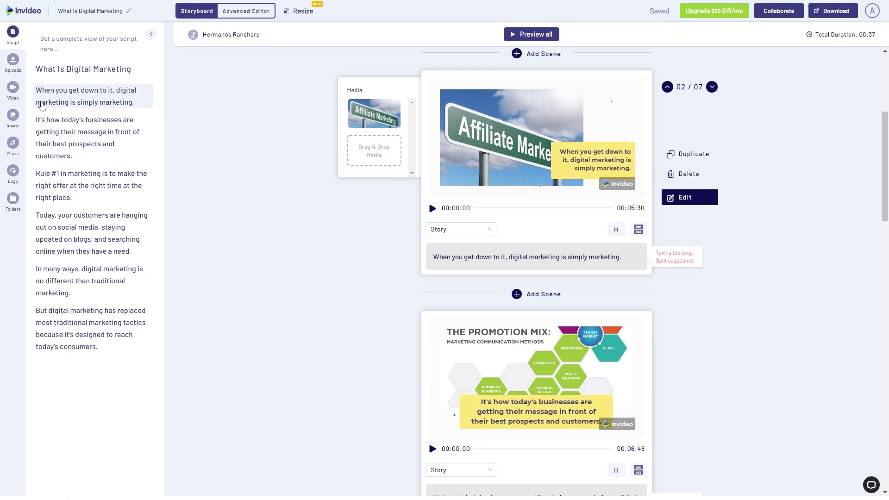
Add the starry snowy mountain stock video to scene 2, trimmed to fit the scene, and remove the scene's Affiliate Marketing image
{"action": "left_click", "coordinate": [13, 87]}
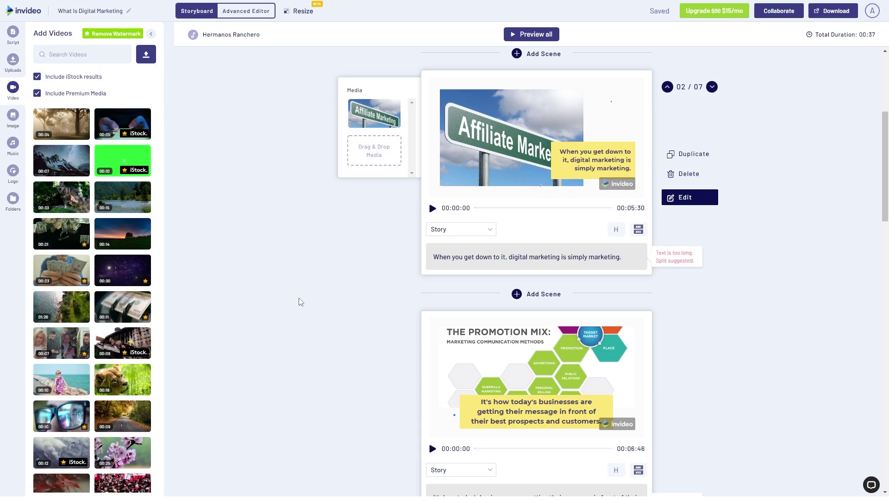
{"action": "left_click_drag", "start_coordinate": [62, 162], "coordinate": [363, 185]}
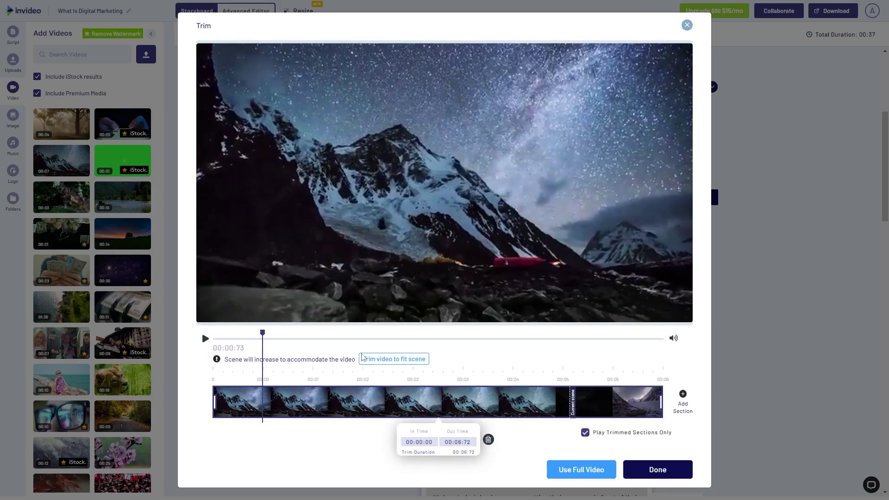
{"action": "left_click", "coordinate": [386, 357]}
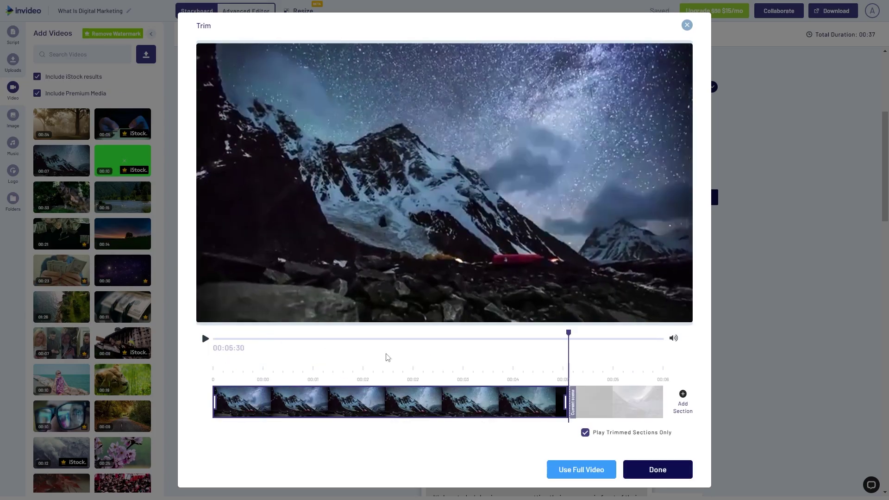
{"action": "left_click", "coordinate": [657, 469]}
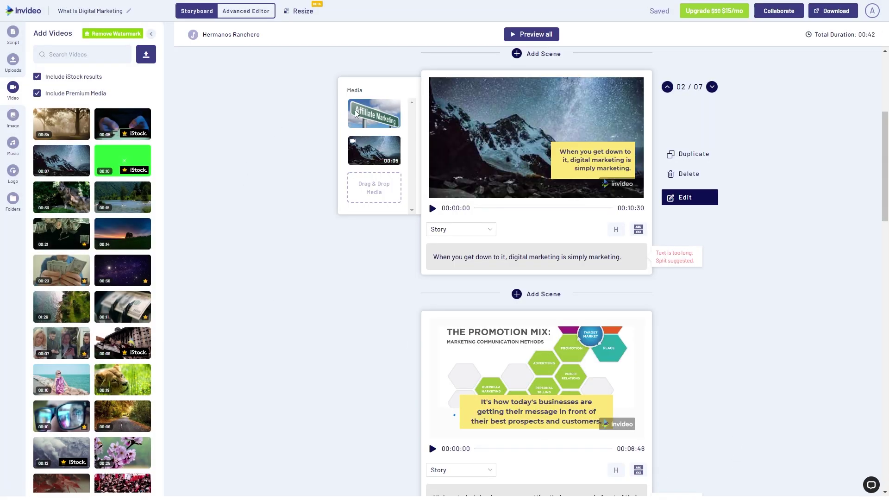
{"action": "left_click", "coordinate": [392, 108]}
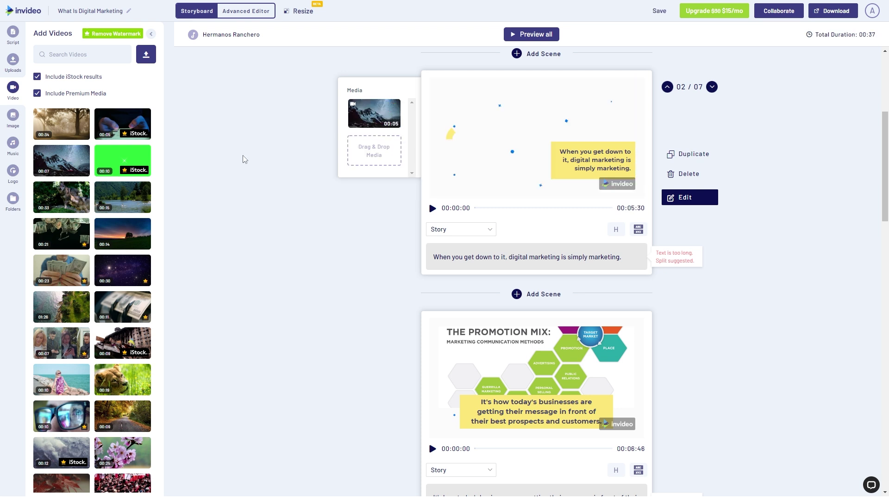
Search the stock videos for "business" and add the black-and-white clip of people walking to scene 2
{"action": "left_click", "coordinate": [94, 56]}
{"action": "type", "text": "business"}
{"action": "key", "text": "Return"}
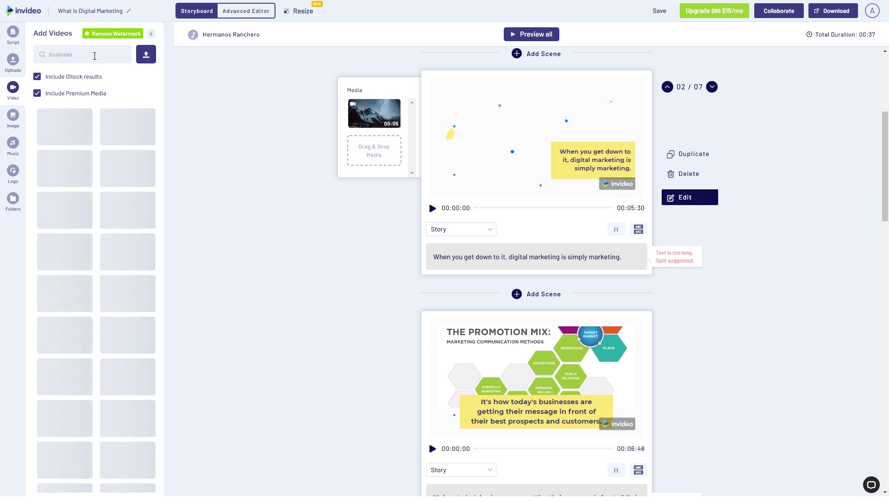
{"action": "left_click_drag", "start_coordinate": [122, 380], "coordinate": [374, 150]}
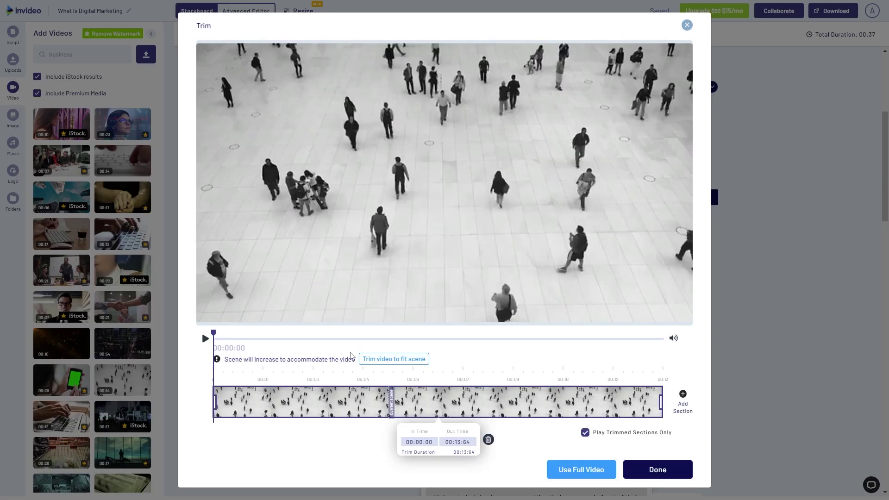
{"action": "left_click", "coordinate": [655, 471]}
Replace the project's background music with the Cinematic track "Violin Life" and preview the video
{"action": "left_click", "coordinate": [10, 63]}
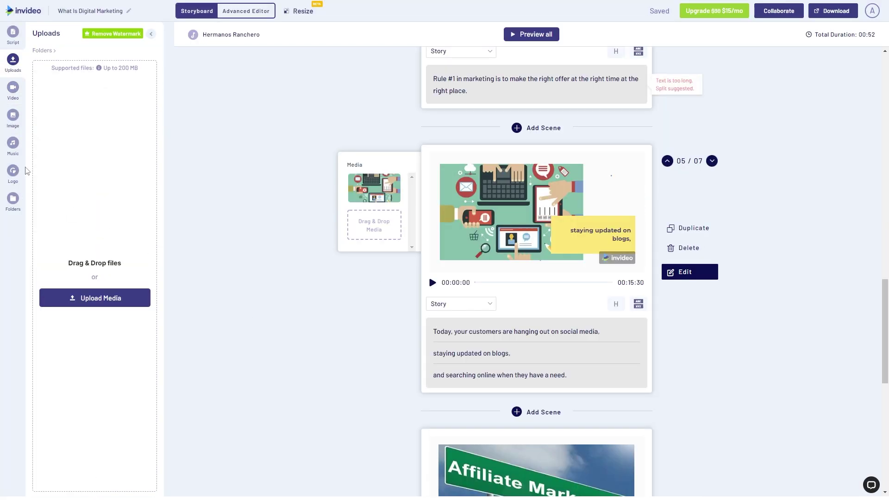
{"action": "left_click", "coordinate": [13, 145]}
{"action": "left_click", "coordinate": [57, 165]}
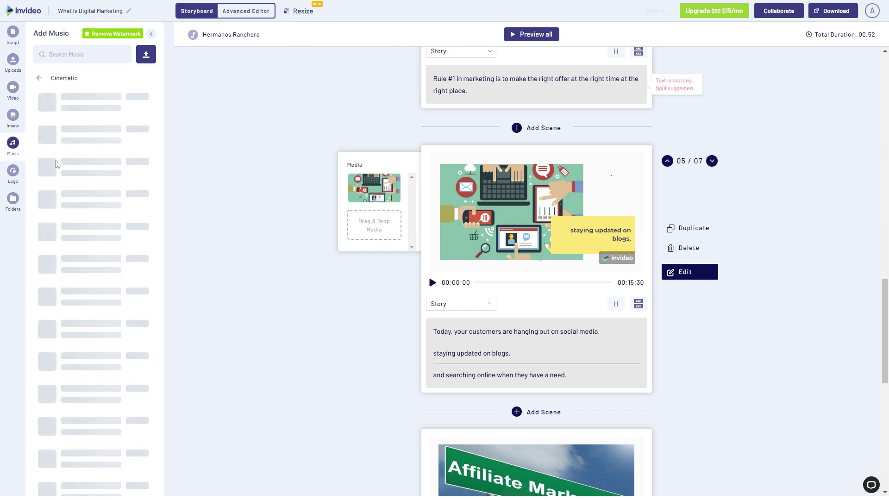
{"action": "left_click", "coordinate": [141, 230]}
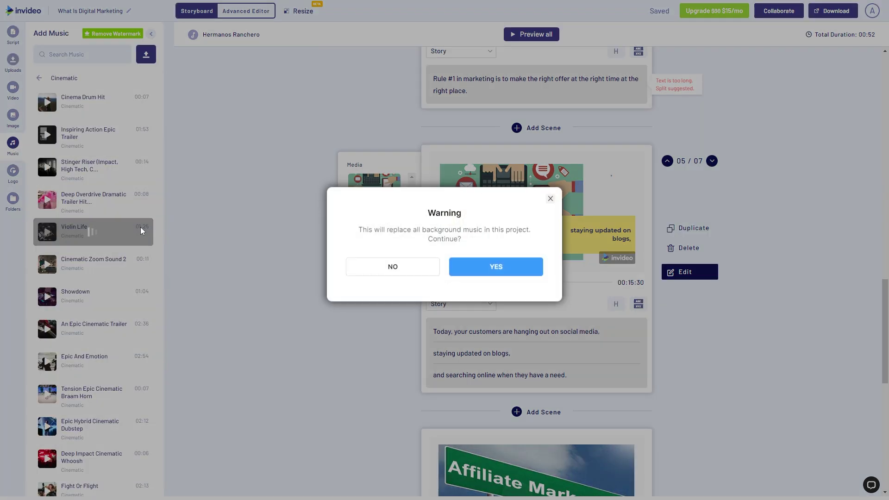
{"action": "left_click", "coordinate": [506, 273]}
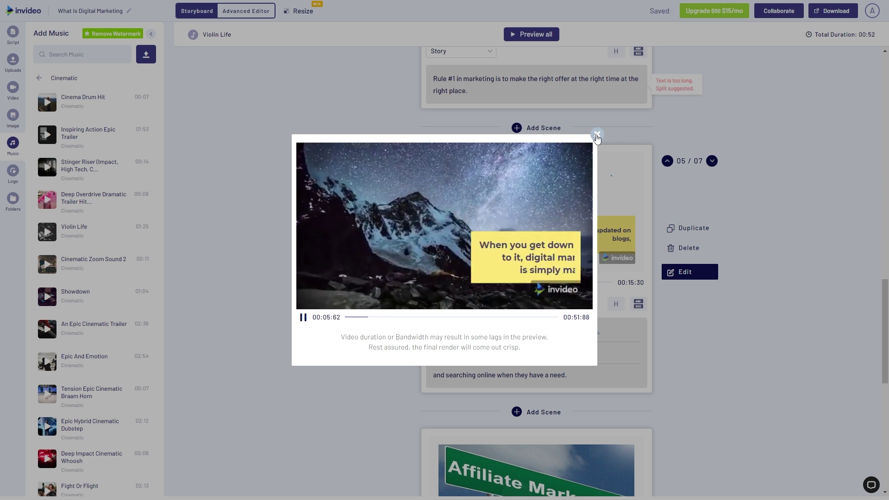
{"action": "left_click", "coordinate": [597, 135]}
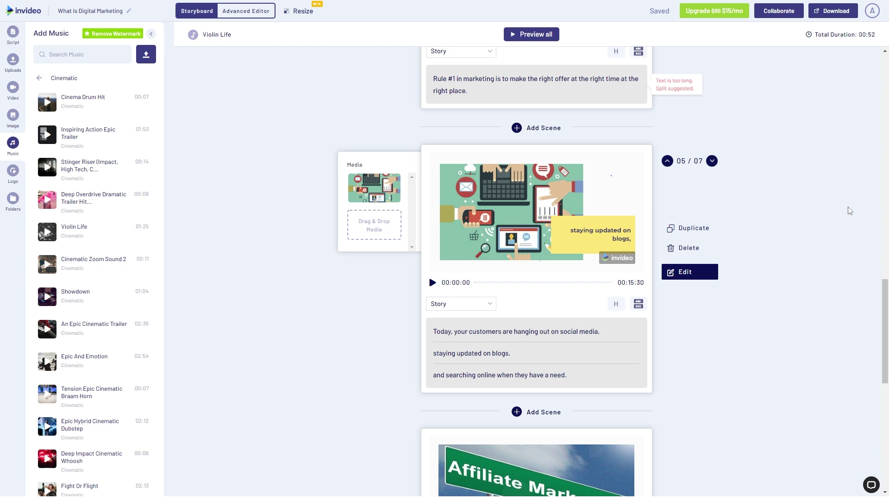
Open the project in the Advanced Editor and start an automated text-to-speech voiceover for scene 1
{"action": "left_click", "coordinate": [249, 17]}
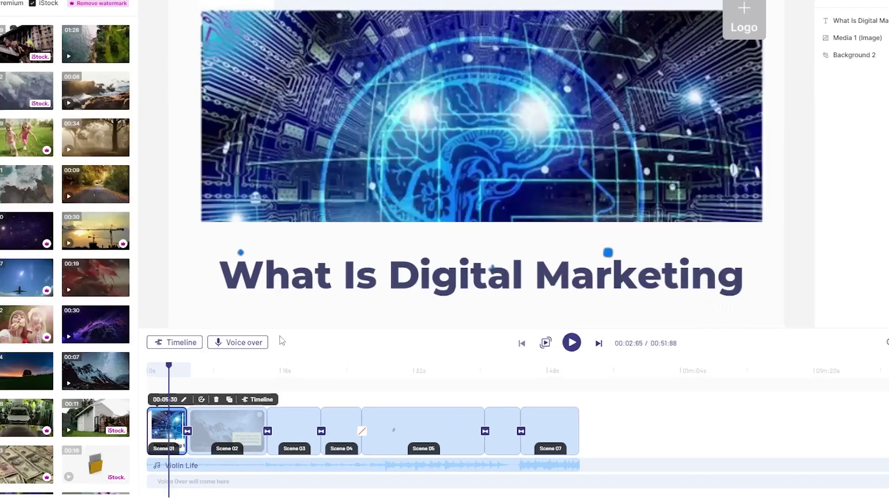
{"action": "left_click", "coordinate": [319, 363]}
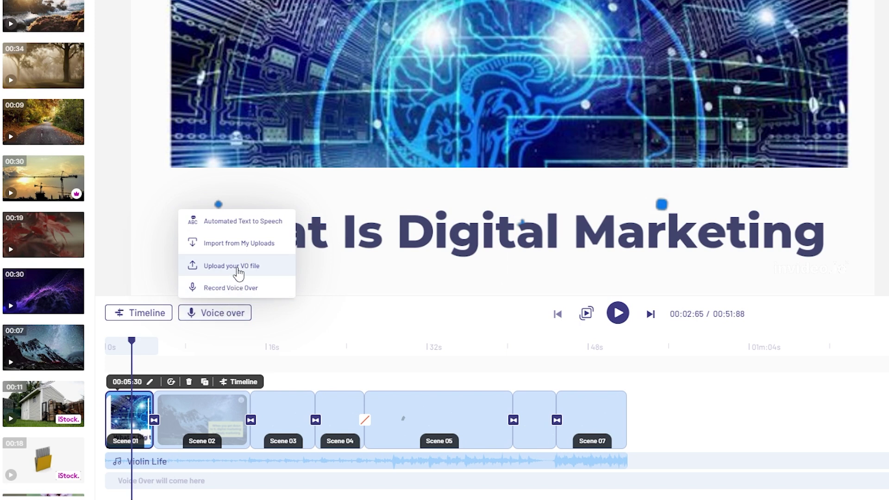
{"action": "left_click", "coordinate": [258, 222]}
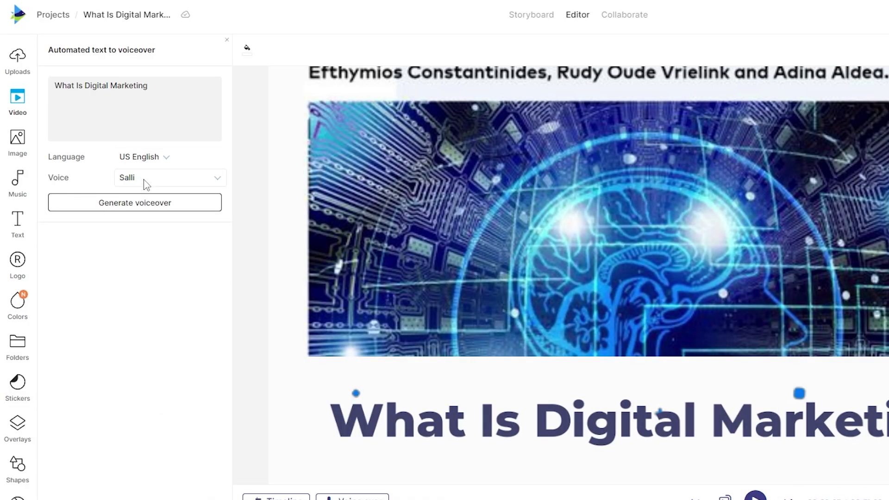
Generate a US English voiceover with the Matthew voice, add it to all scenes and play back the start of the video
{"action": "left_click", "coordinate": [147, 184]}
{"action": "left_click", "coordinate": [155, 220]}
{"action": "left_click", "coordinate": [149, 206]}
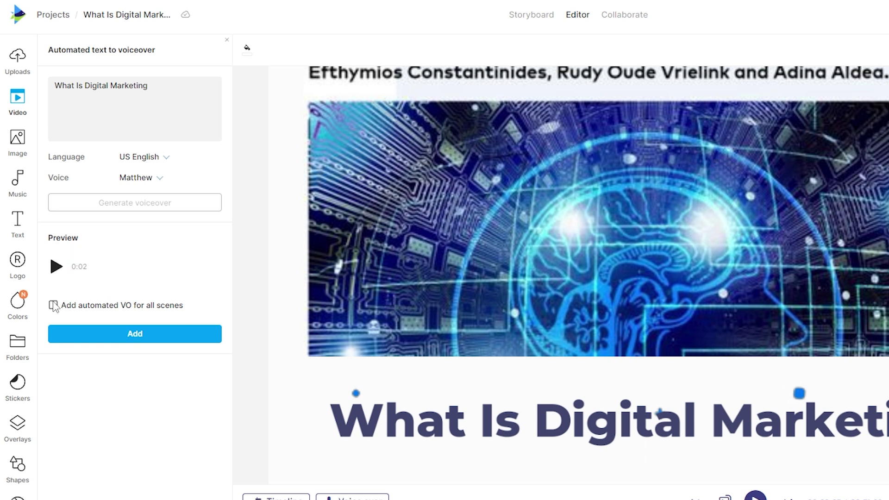
{"action": "left_click", "coordinate": [139, 334]}
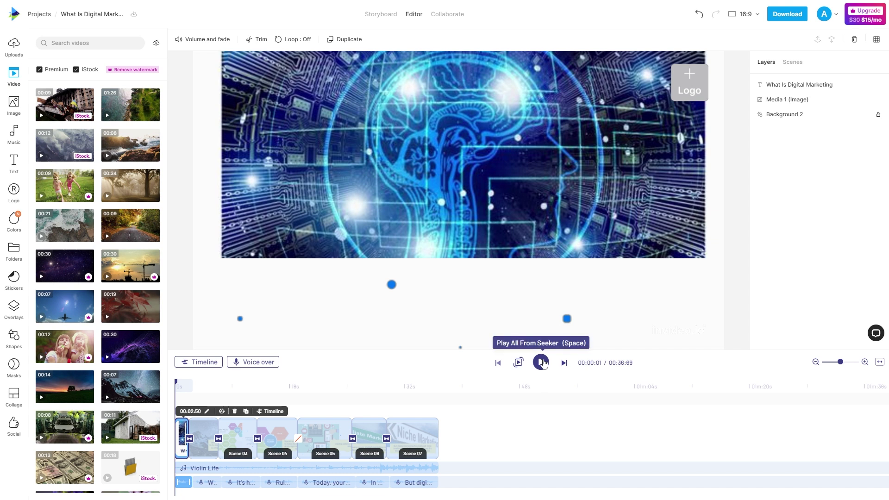
{"action": "left_click", "coordinate": [541, 362]}
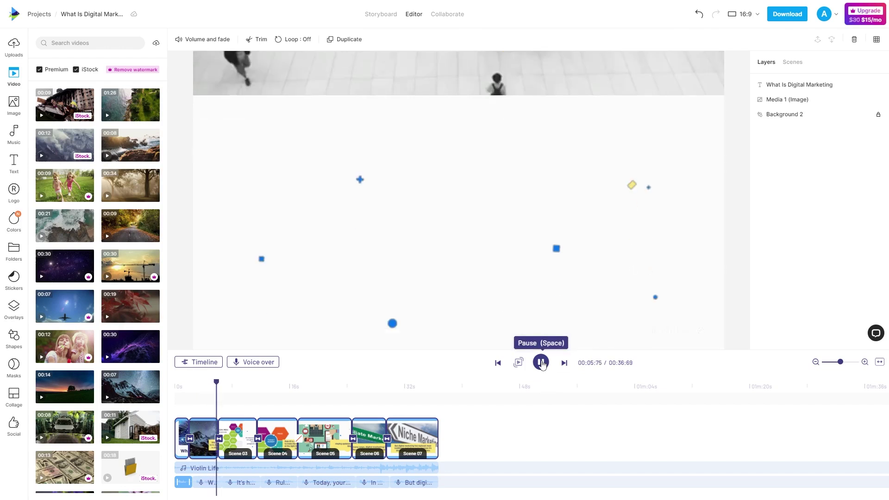
{"action": "left_click", "coordinate": [540, 362]}
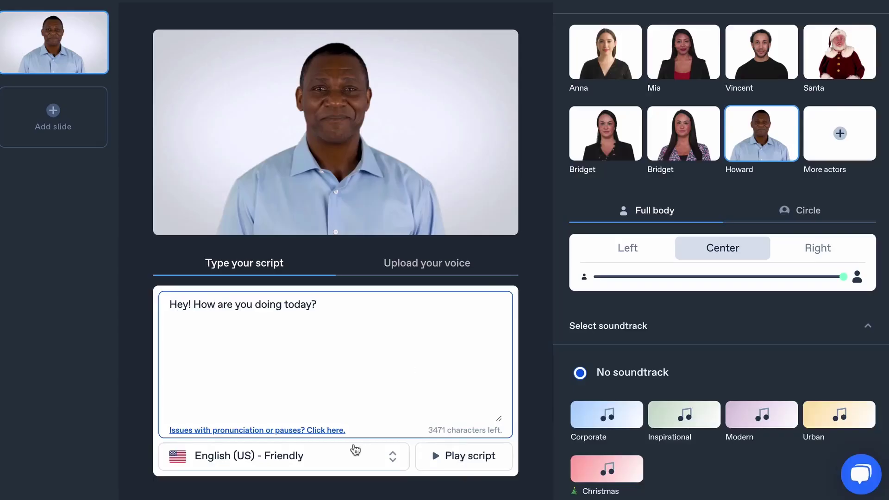
In Synthesia, view the voices offered for the Howard avatar and change the script to "¡Oye! ¿Cómo estás hoy?"
{"action": "left_click", "coordinate": [354, 456]}
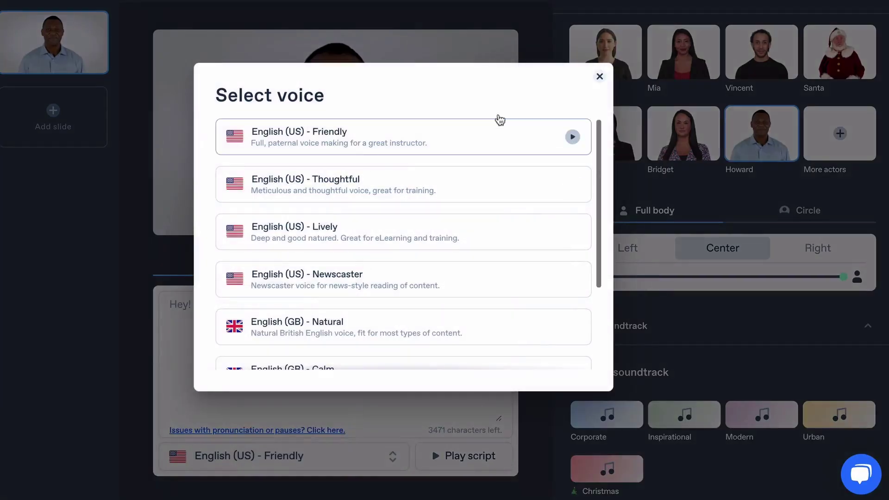
{"action": "left_click", "coordinate": [599, 76]}
{"action": "left_click", "coordinate": [309, 310]}
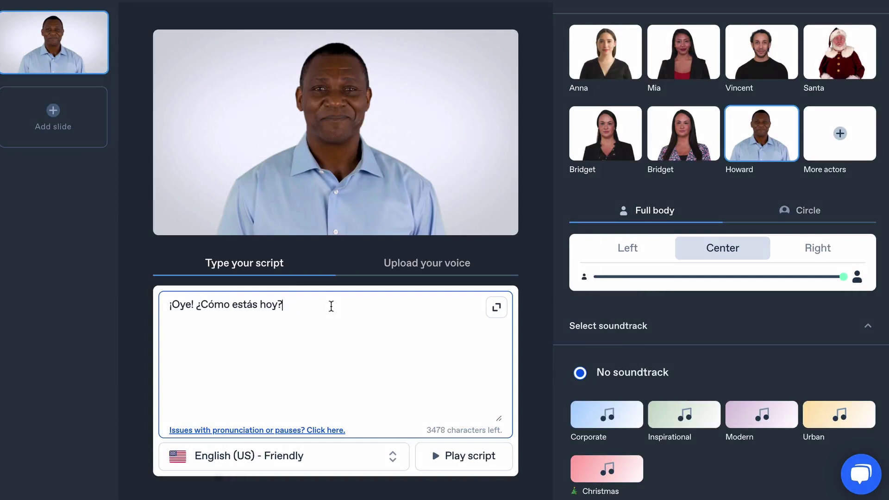
{"action": "left_click", "coordinate": [297, 456]}
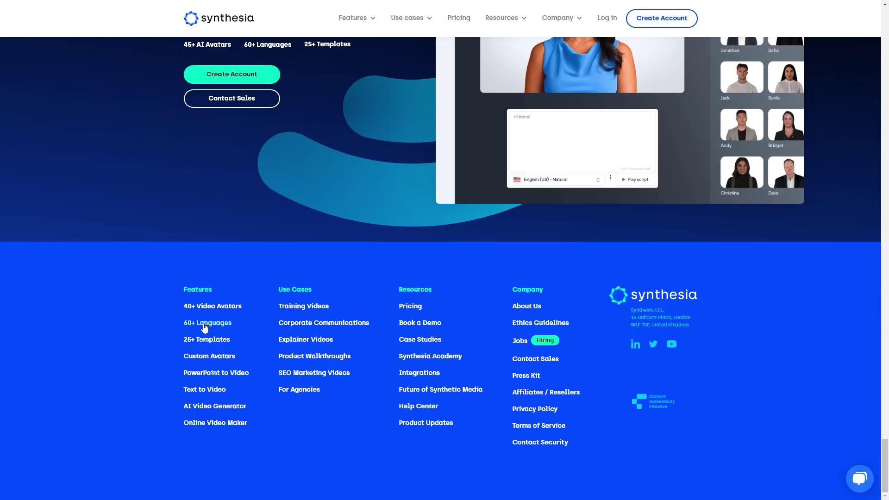
Open Synthesia's language overview from the website's 60+ Languages link and play sample videos of the listed voices
{"action": "left_click", "coordinate": [205, 324]}
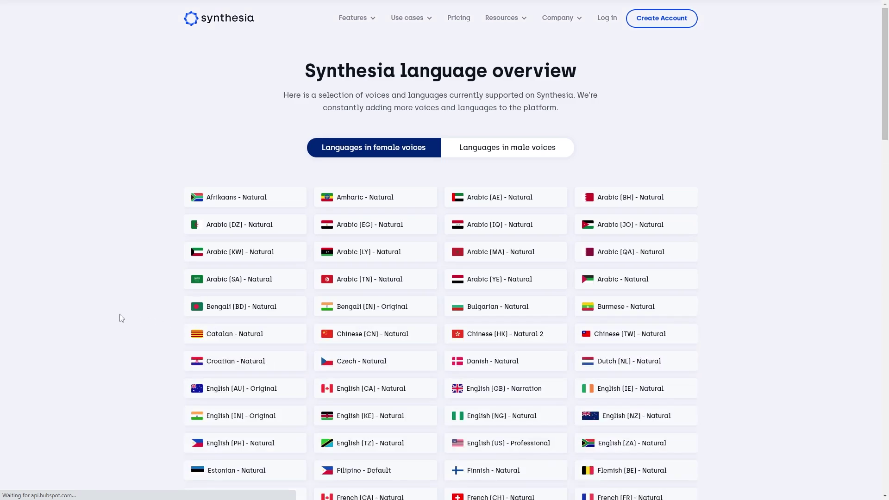
{"action": "scroll", "coordinate": [122, 318], "scroll_direction": "down", "scroll_amount": 6}
{"action": "left_click", "coordinate": [406, 307]}
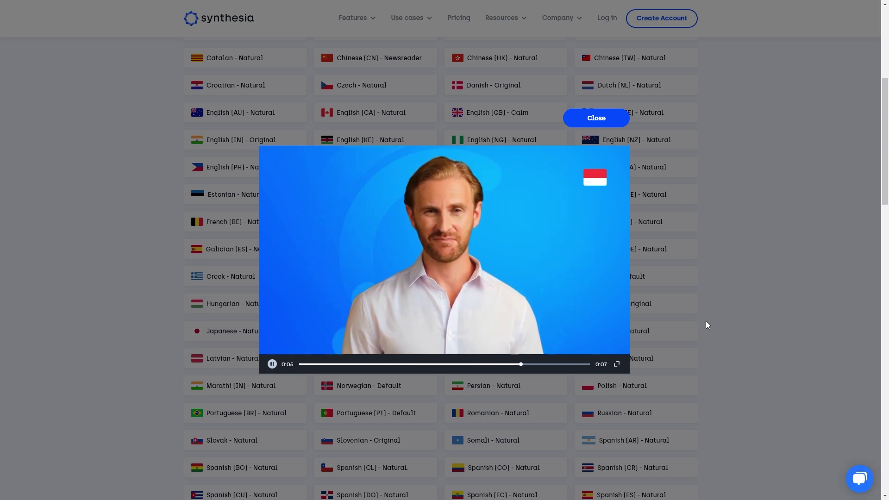
{"action": "left_click", "coordinate": [706, 321]}
{"action": "scroll", "coordinate": [397, 256], "scroll_direction": "down", "scroll_amount": 1}
{"action": "left_click", "coordinate": [396, 257]}
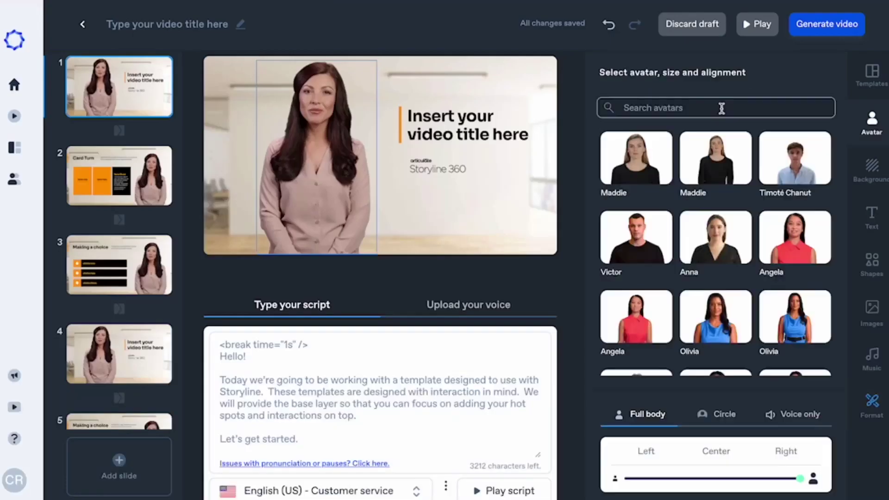
{"action": "scroll", "coordinate": [715, 195], "scroll_direction": "down", "scroll_amount": 9}
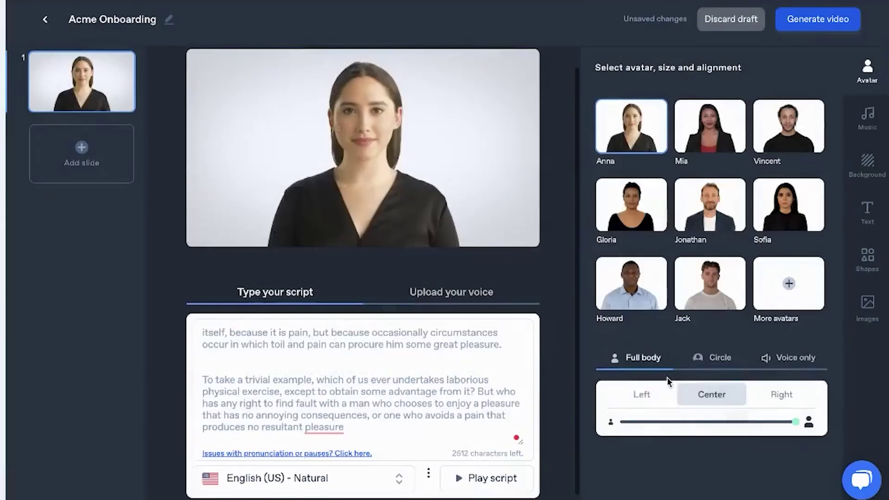
In Synthesia's Acme Onboarding video, align the Anna avatar right and apply the uploaded colourful gradient video background mov45
{"action": "left_click", "coordinate": [769, 394]}
{"action": "left_click", "coordinate": [867, 165]}
{"action": "left_click", "coordinate": [769, 107]}
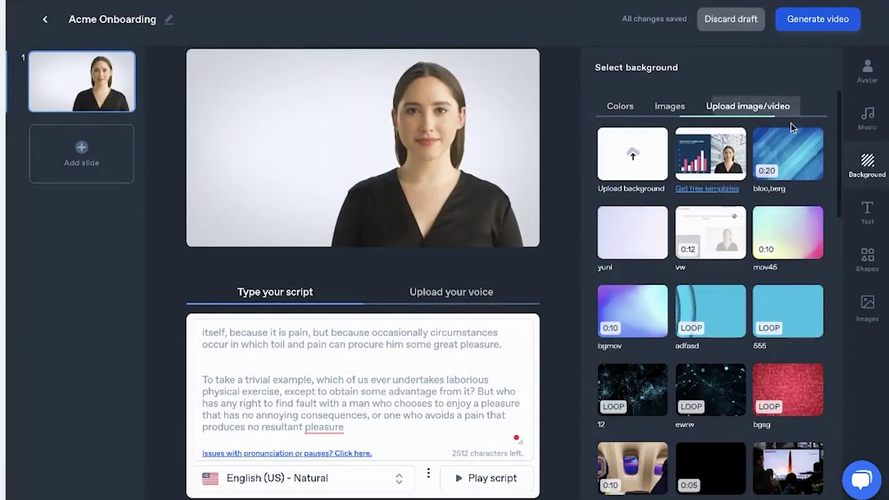
{"action": "left_click", "coordinate": [787, 231]}
Add the subtitle "Acme Onboarding" to the slide and move it down to about the avatar's chin height
{"action": "left_click", "coordinate": [867, 212]}
{"action": "double_click", "coordinate": [300, 98]}
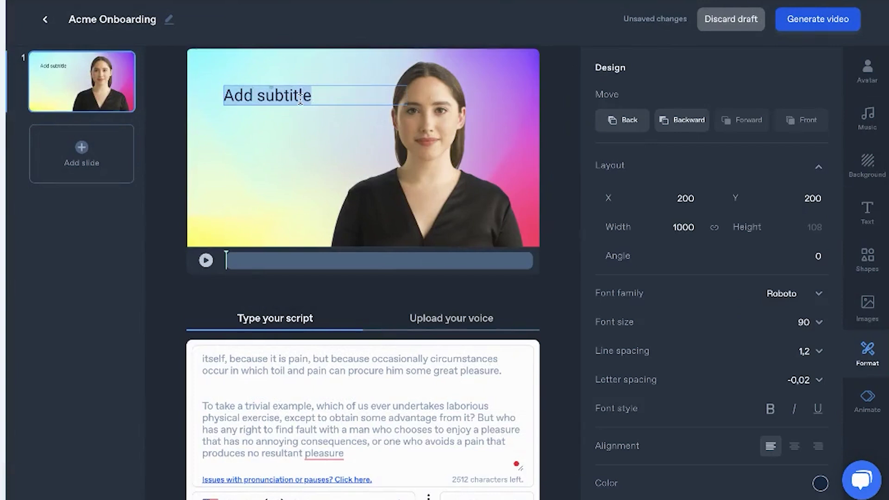
{"action": "type", "text": "Acme Onboarding"}
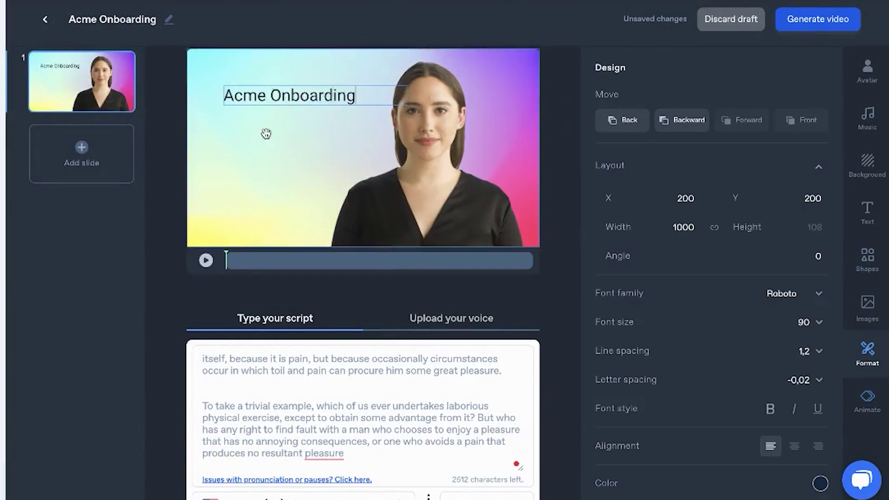
{"action": "left_click_drag", "start_coordinate": [300, 98], "coordinate": [300, 141]}
Set the background music to Inspirational and generate the Acme Onboarding video
{"action": "left_click", "coordinate": [866, 115]}
{"action": "left_click", "coordinate": [731, 145]}
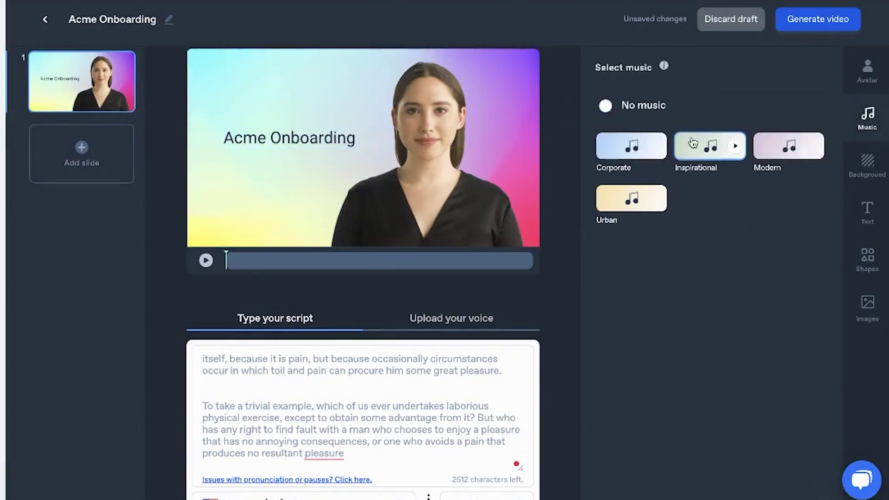
{"action": "left_click", "coordinate": [806, 23]}
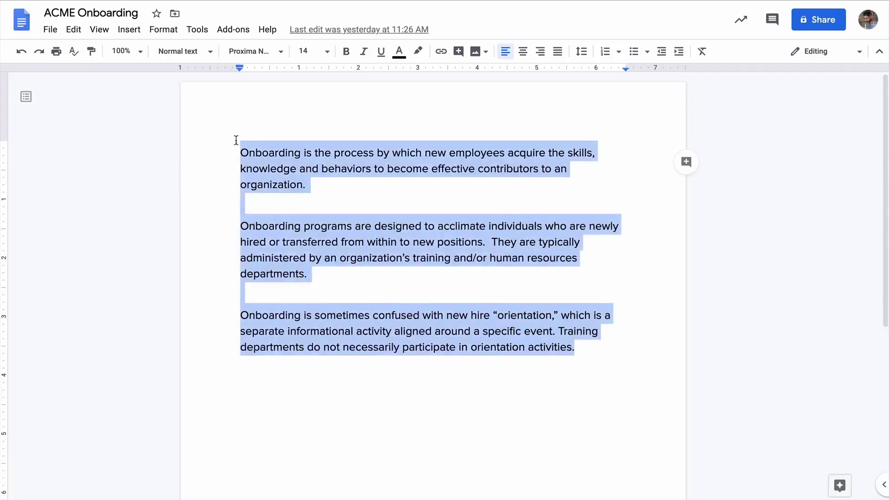
Copy the whole script from the ACME Onboarding Google document and paste it into Synthesia's video script
{"action": "right_click", "coordinate": [260, 151]}
{"action": "left_click", "coordinate": [294, 182]}
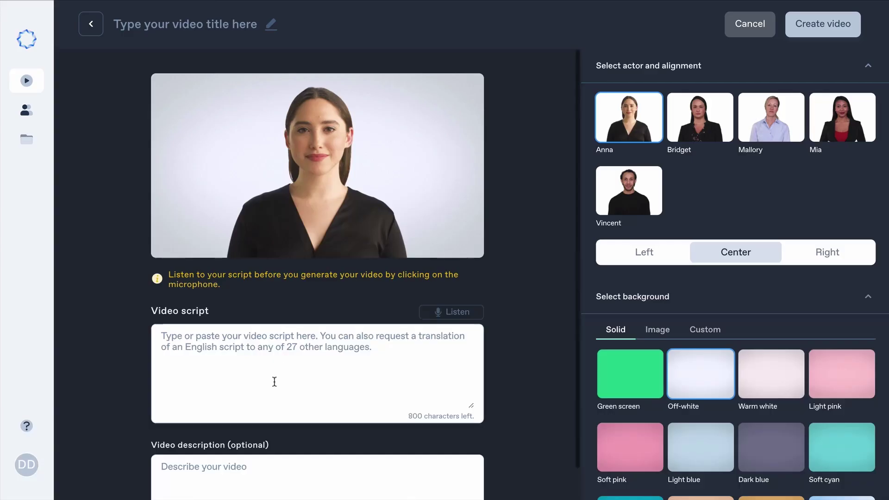
{"action": "right_click", "coordinate": [274, 381]}
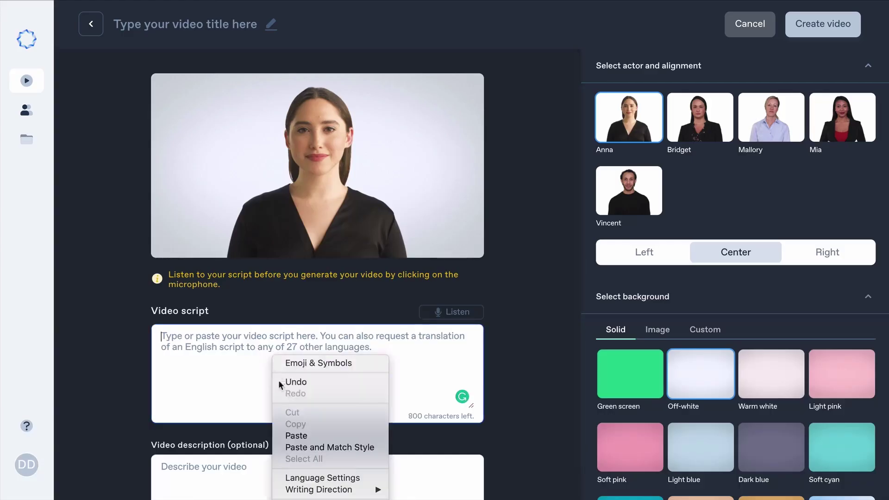
{"action": "left_click", "coordinate": [289, 437]}
Title the video "Acme Onboarding" and use the Mia actor with Right alignment
{"action": "left_click", "coordinate": [272, 24]}
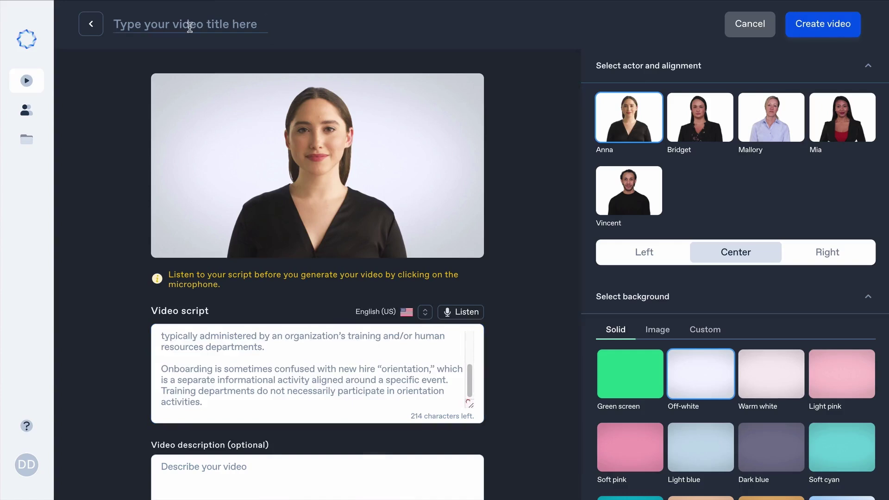
{"action": "type", "text": "Acme Onboarding"}
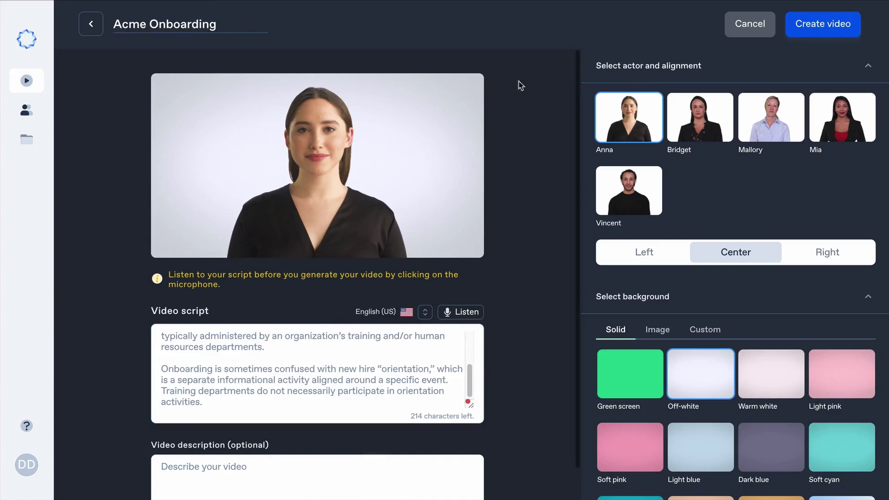
{"action": "left_click", "coordinate": [816, 116]}
{"action": "left_click", "coordinate": [814, 247]}
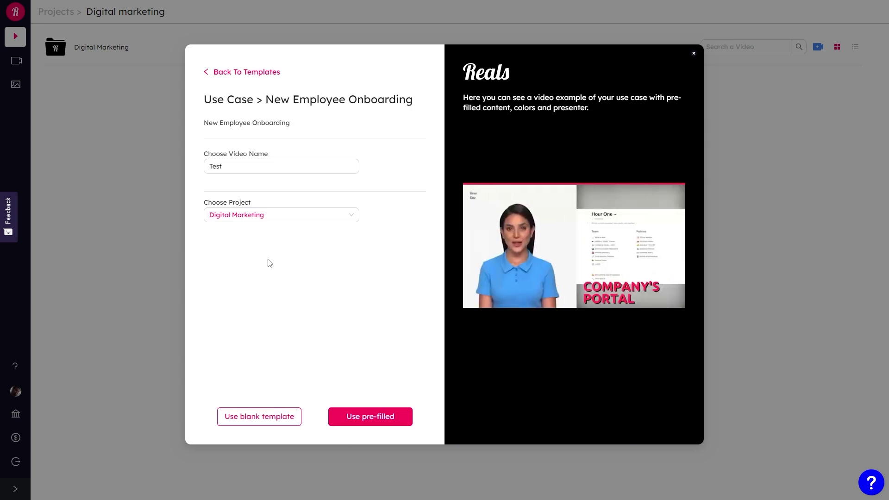
In Hour One Reals, create the Test video from a blank New Employee Onboarding template and enter the digital marketing introduction as the scene transcript
{"action": "left_click", "coordinate": [276, 417]}
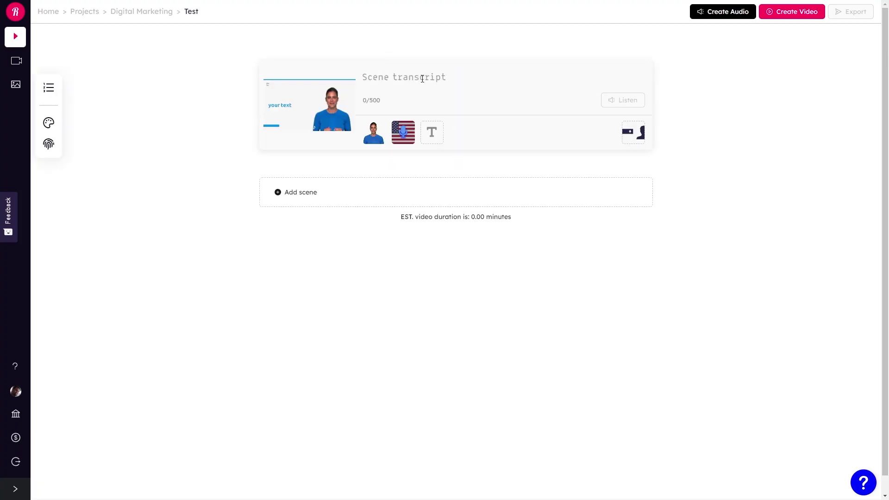
{"action": "left_click", "coordinate": [422, 79]}
{"action": "type", "text": "Today, we're going to talk about digital marketing. In many ways, digital marketing is no different than traditional marketing. But digital marketing has replaced most traditional marketing tactics because it's designed to reach today's consumers."}
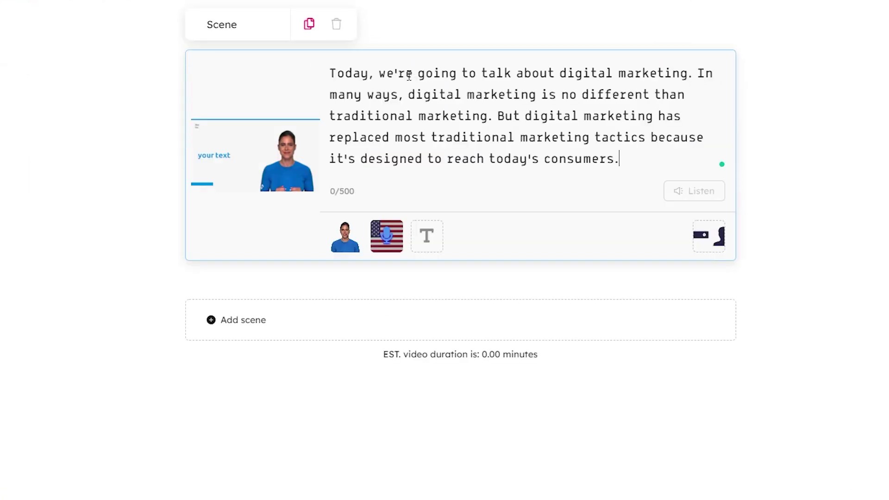
{"action": "left_click", "coordinate": [377, 448]}
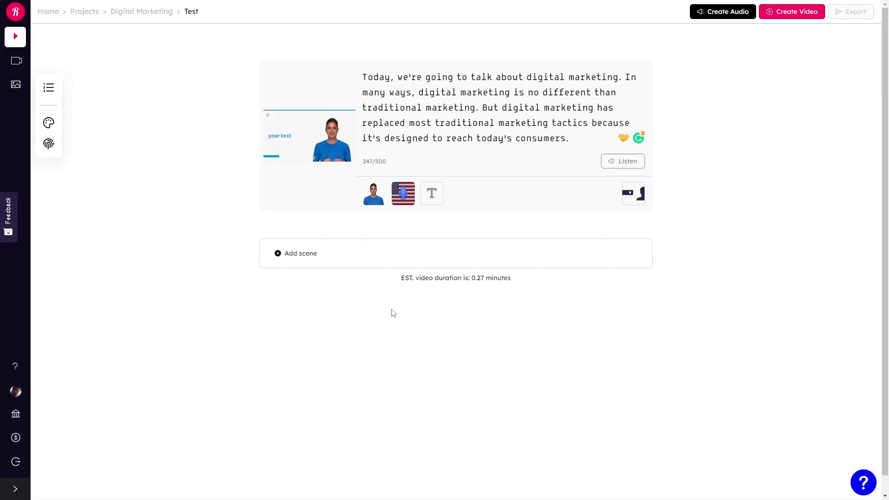
Try Hepburn as the scene's presenter, then choose Lawrence from further down the presenter list
{"action": "left_click", "coordinate": [375, 203]}
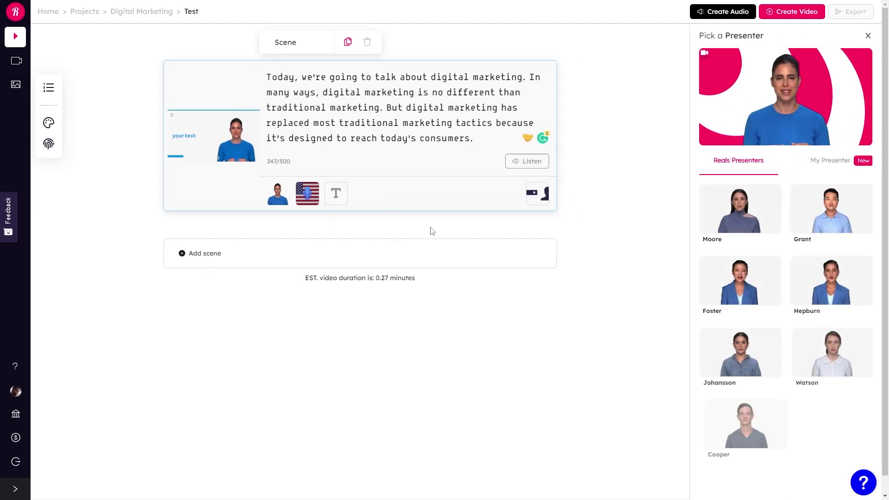
{"action": "left_click", "coordinate": [827, 324]}
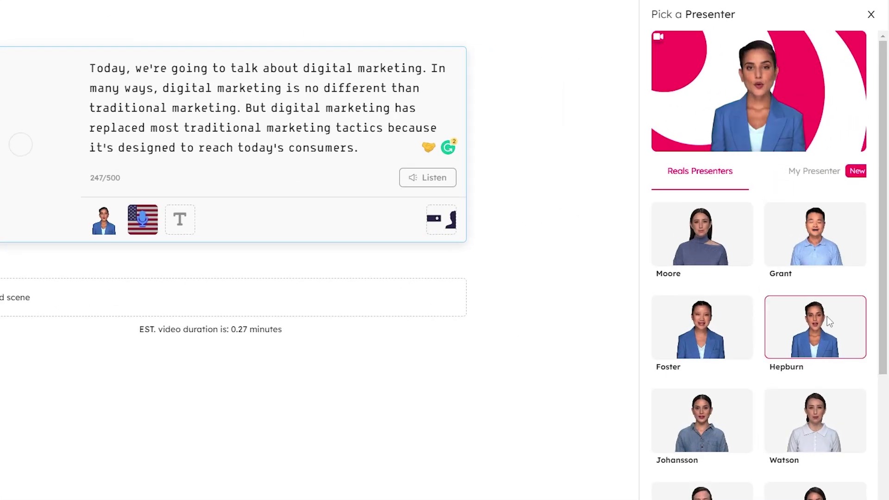
{"action": "scroll", "coordinate": [827, 323], "scroll_direction": "down", "scroll_amount": 3}
{"action": "scroll", "coordinate": [829, 360], "scroll_direction": "down", "scroll_amount": 4}
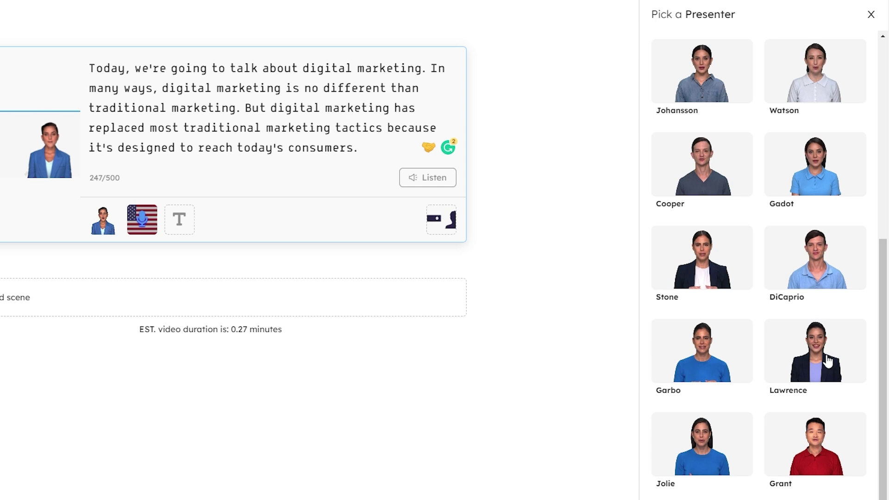
{"action": "left_click", "coordinate": [829, 360]}
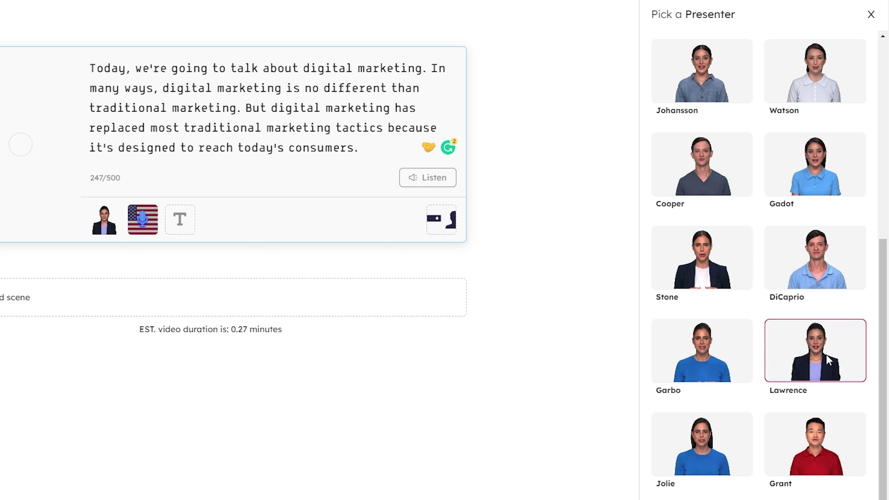
Preview the Nico D. and Ava D. voices, select Ava D. for the scene and listen to the transcript
{"action": "left_click", "coordinate": [142, 222]}
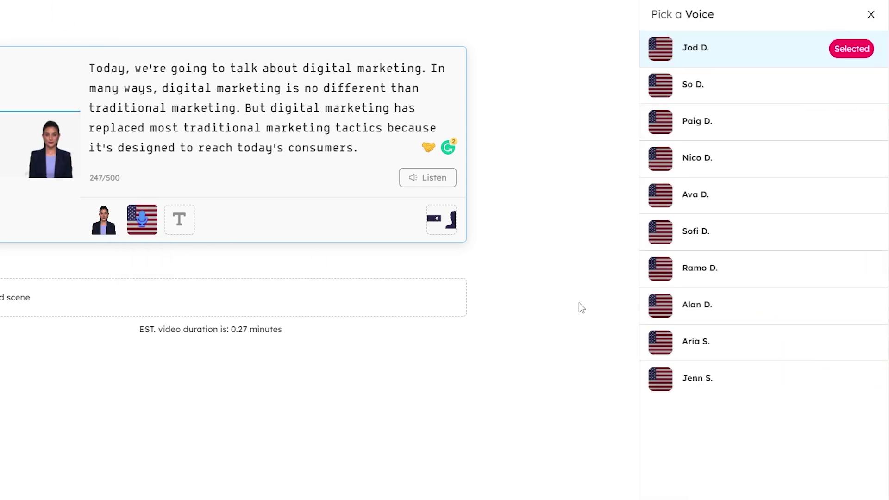
{"action": "mouse_move", "coordinate": [721, 209]}
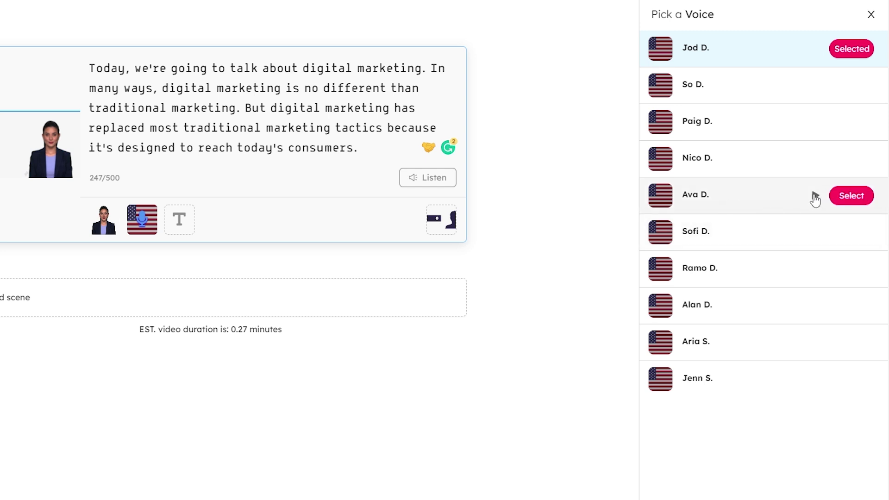
{"action": "mouse_move", "coordinate": [815, 162]}
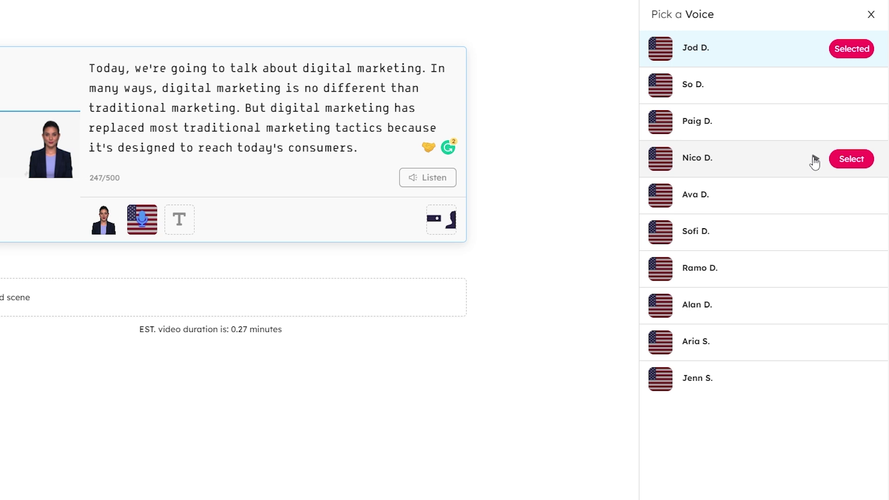
{"action": "left_click", "coordinate": [814, 159]}
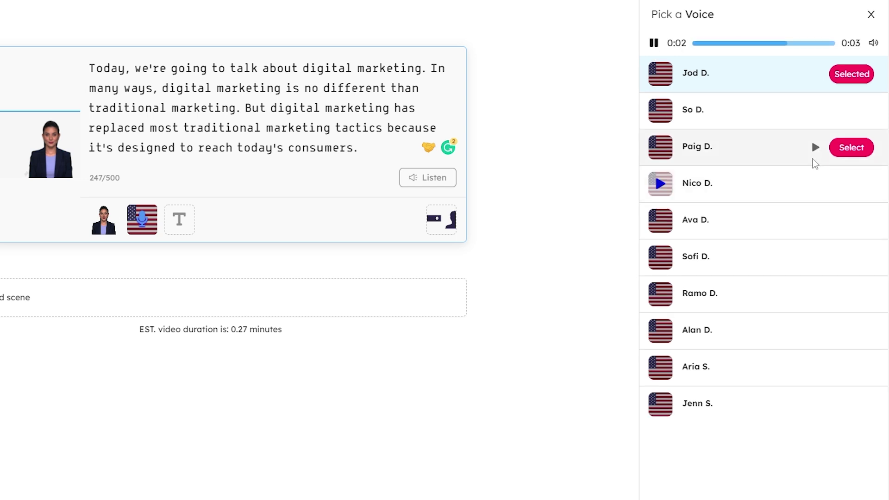
{"action": "mouse_move", "coordinate": [791, 218]}
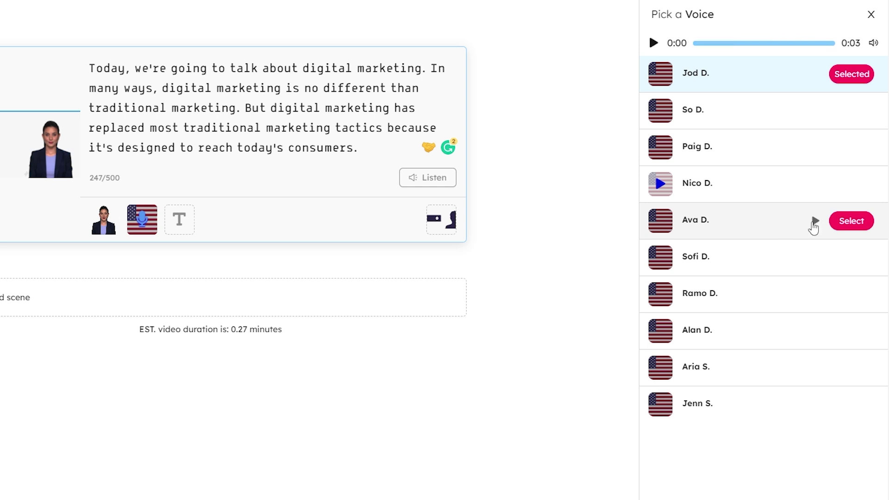
{"action": "left_click", "coordinate": [815, 221]}
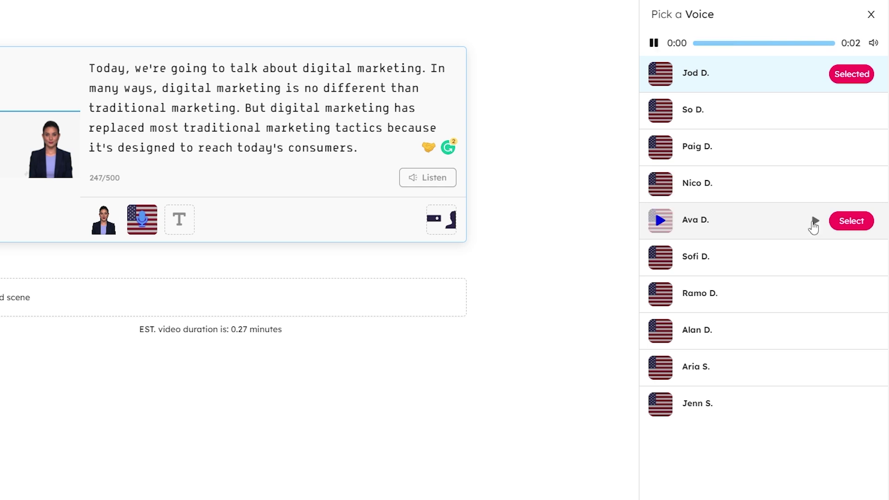
{"action": "left_click", "coordinate": [851, 221]}
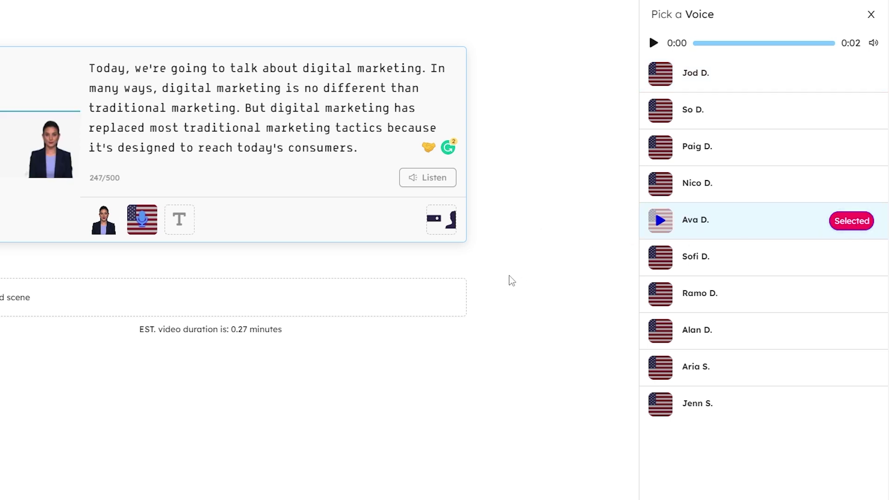
{"action": "left_click", "coordinate": [423, 181]}
Set the scene's main title to "What is Digital Marketing?" and open the scene layout options
{"action": "left_click", "coordinate": [183, 223]}
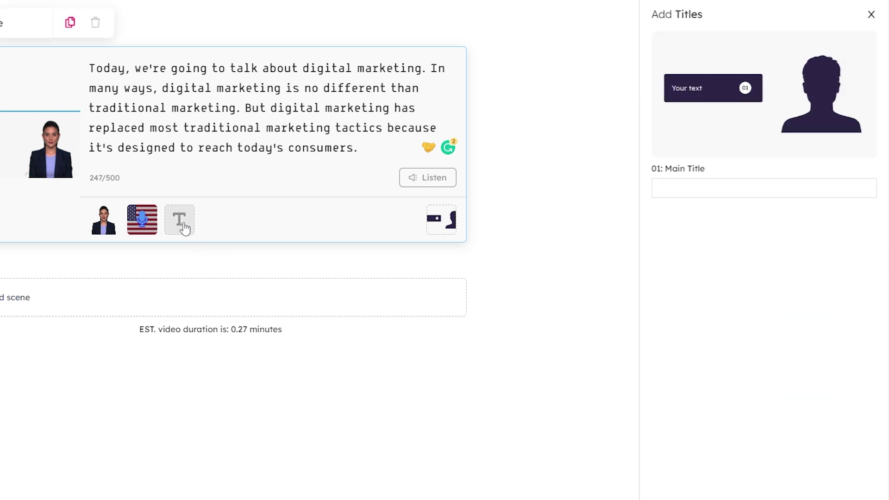
{"action": "left_click", "coordinate": [667, 186]}
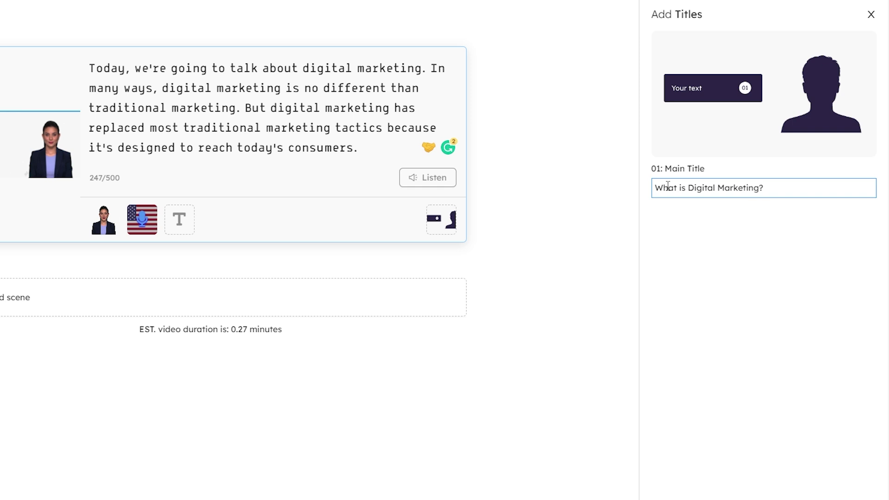
{"action": "left_click", "coordinate": [575, 295]}
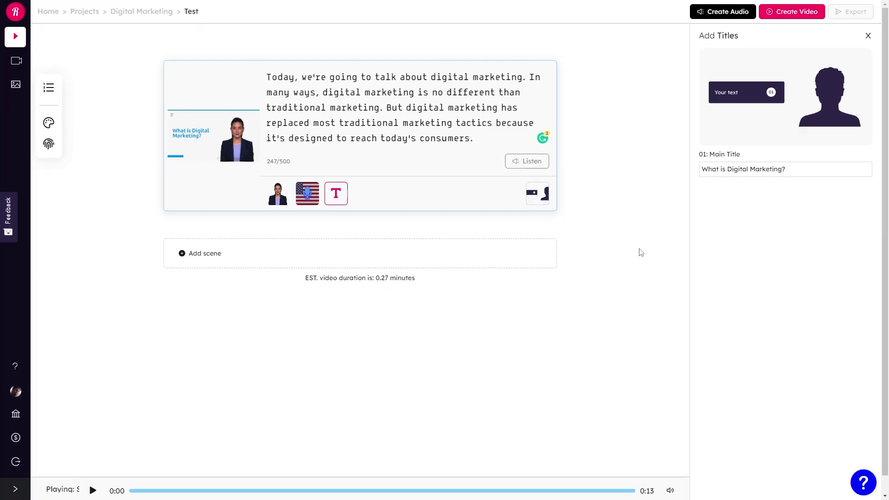
{"action": "left_click", "coordinate": [542, 204]}
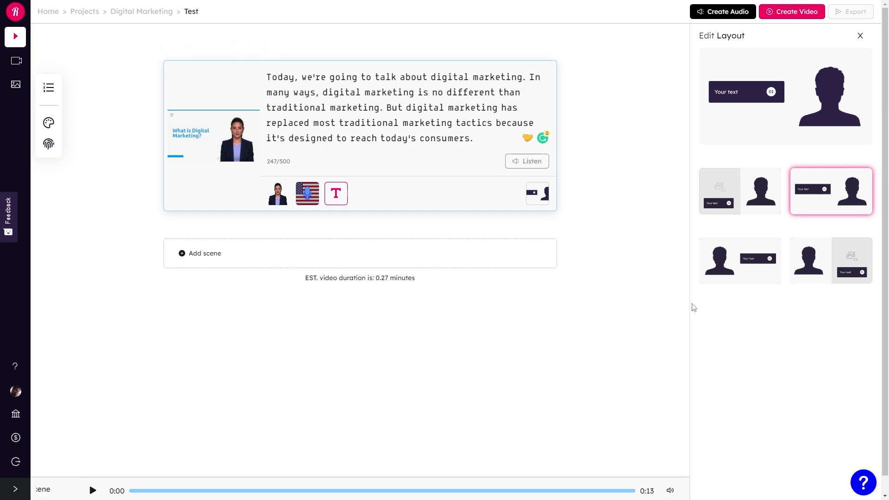
Set the global primary color to EB144C and view the color choices for Character Background 1
{"action": "left_click", "coordinate": [49, 123]}
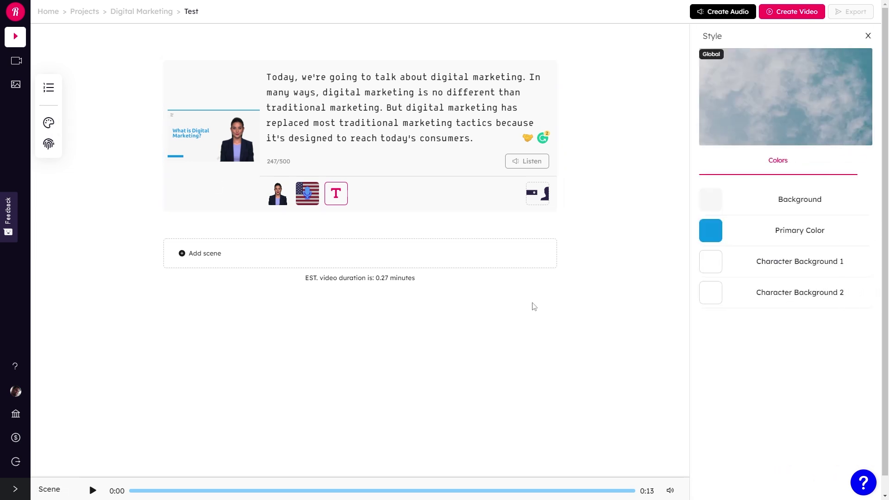
{"action": "left_click", "coordinate": [790, 232]}
{"action": "left_click", "coordinate": [571, 236]}
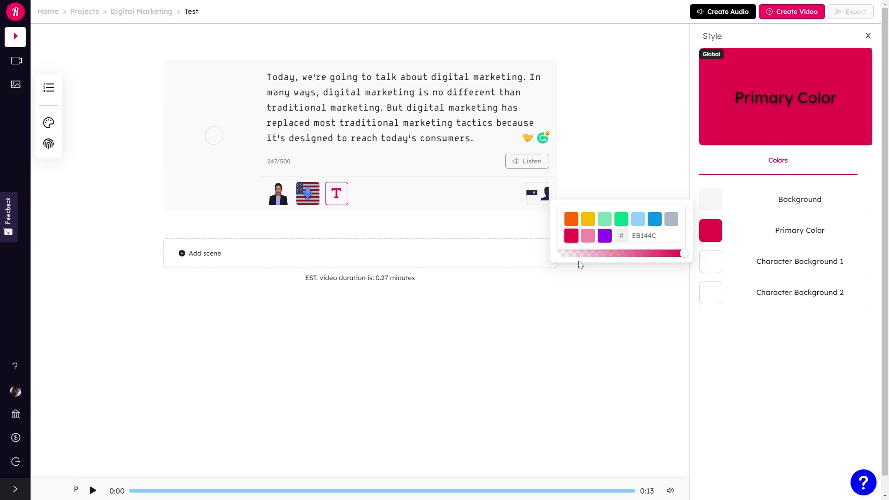
{"action": "left_click", "coordinate": [781, 272]}
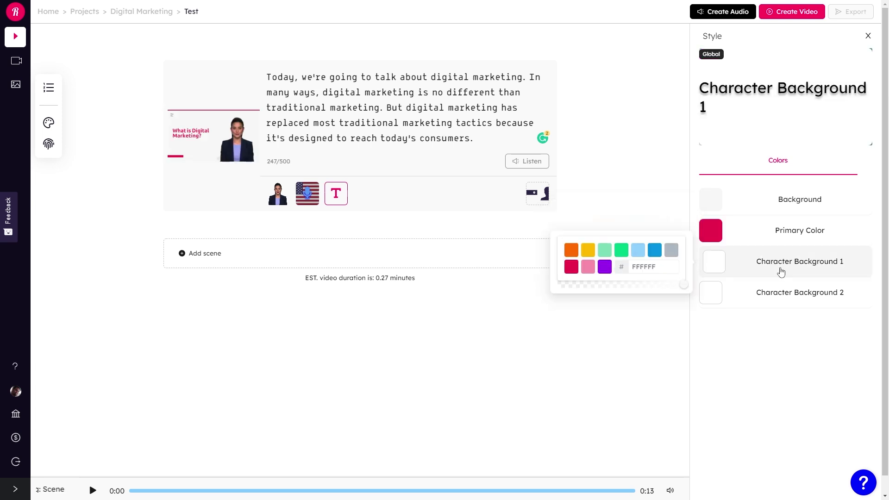
{"action": "left_click", "coordinate": [652, 347]}
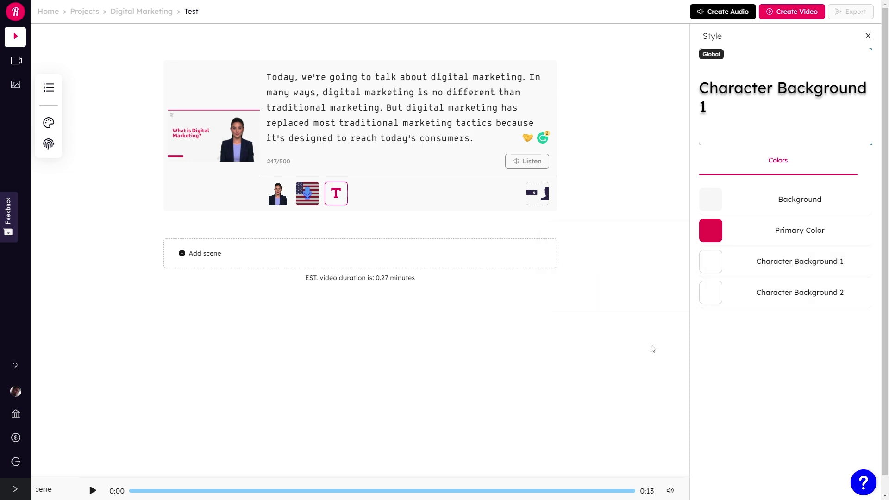
{"action": "left_click", "coordinate": [867, 36]}
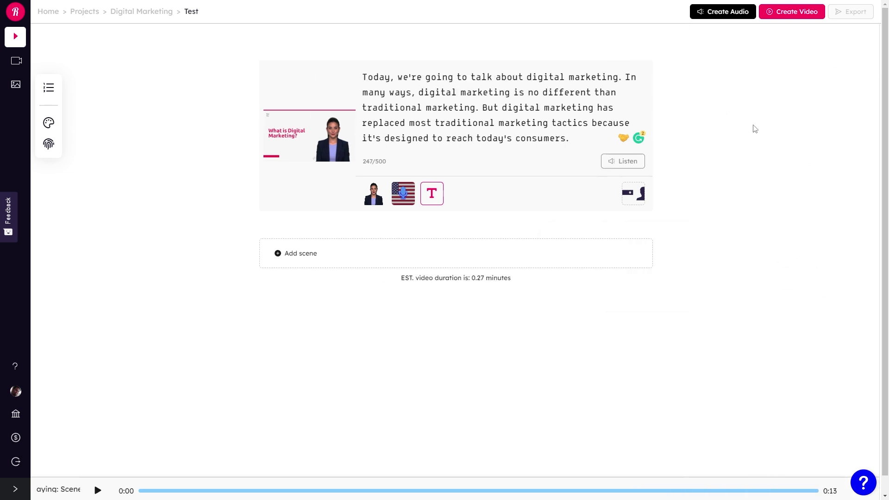
Add a blank second scene, delete it again and create the video
{"action": "left_click", "coordinate": [518, 264]}
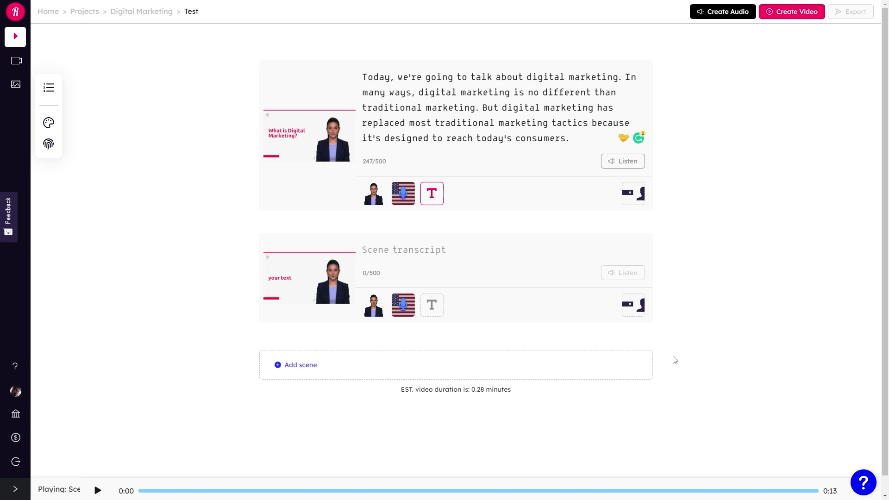
{"action": "left_click", "coordinate": [366, 213]}
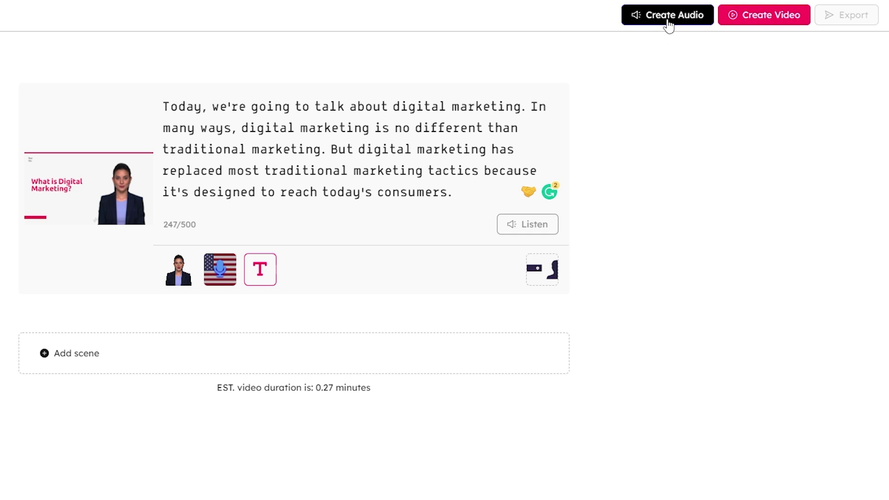
{"action": "left_click", "coordinate": [748, 19]}
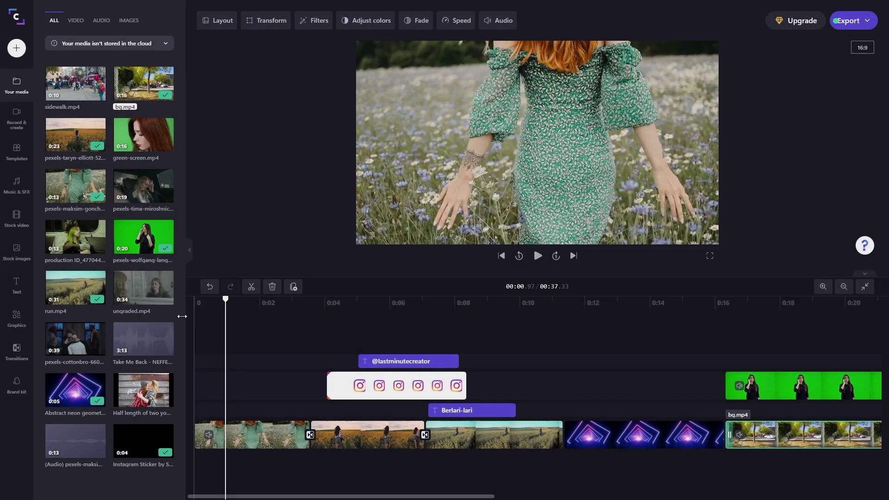
Start a text-to-speech recording in Clipchamp with the language Indonesian (Indonesia) and the voice Ardi - Masculine
{"action": "left_click", "coordinate": [17, 119]}
{"action": "left_click", "coordinate": [109, 194]}
{"action": "left_click", "coordinate": [371, 144]}
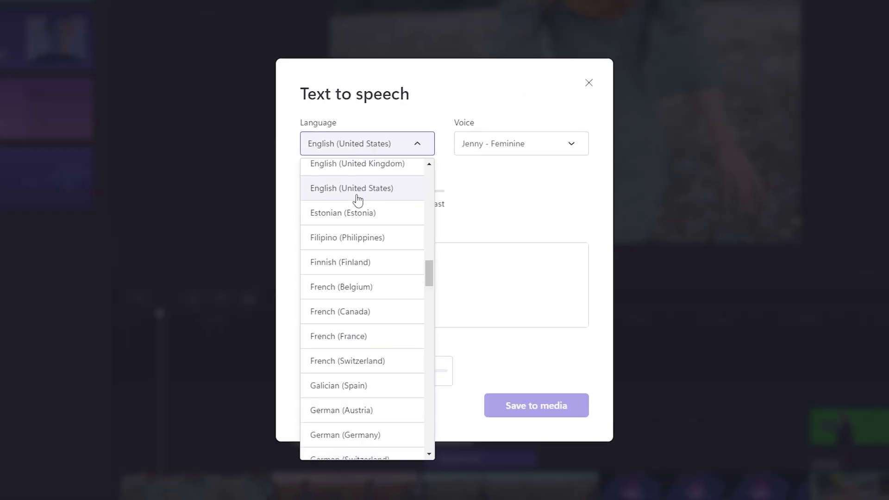
{"action": "scroll", "coordinate": [355, 200], "scroll_direction": "down", "scroll_amount": 5}
{"action": "left_click", "coordinate": [355, 270]}
{"action": "left_click", "coordinate": [495, 139]}
Enter Ardi's Indonesian introduction to a video about people who enjoy running in meadows, preview the speech and save it to media
{"action": "left_click", "coordinate": [308, 255]}
{"action": "type", "text": "Halo semuanya. Jumpa lagi bersama saya, Ardi. Di video kali ini kita akan membahas tentang orang-orang yang senang berlari-lari di padang rumput."}
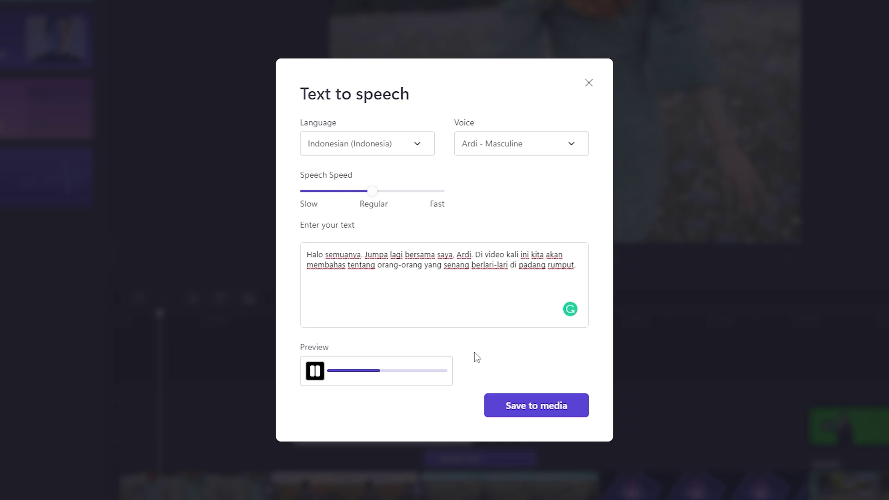
{"action": "left_click", "coordinate": [532, 404]}
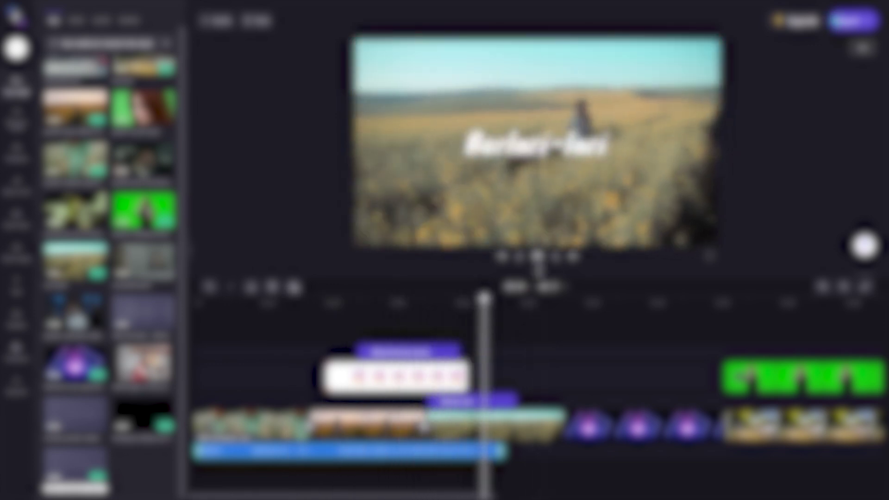
Stop the timeline playback and open the stock Music & SFX library
{"action": "left_click", "coordinate": [537, 257]}
{"action": "left_click", "coordinate": [17, 200]}
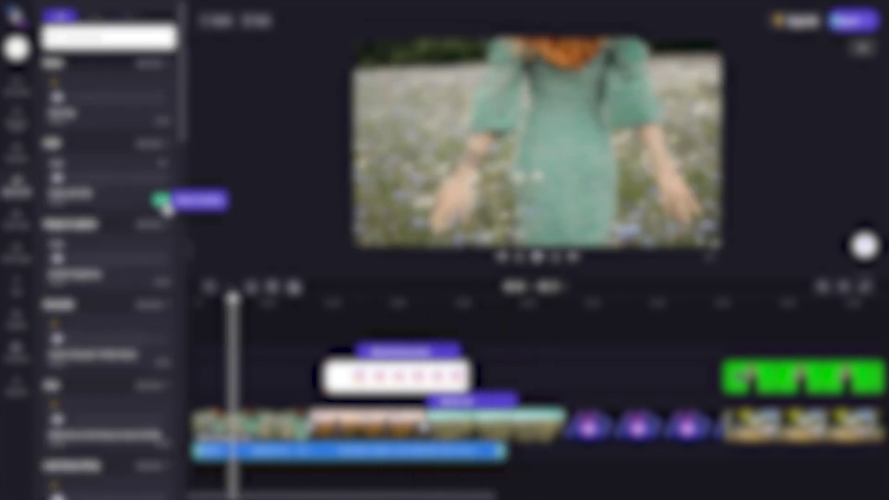